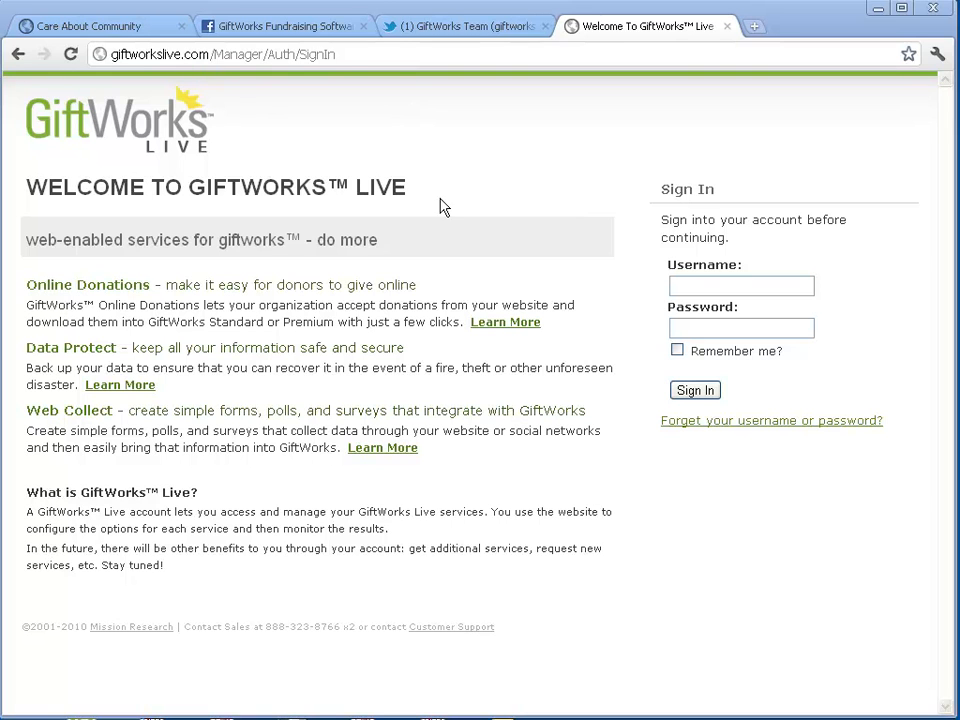
Sign in to GiftWorks Live with the organization's username and saved password
{"action": "left_click", "coordinate": [710, 288]}
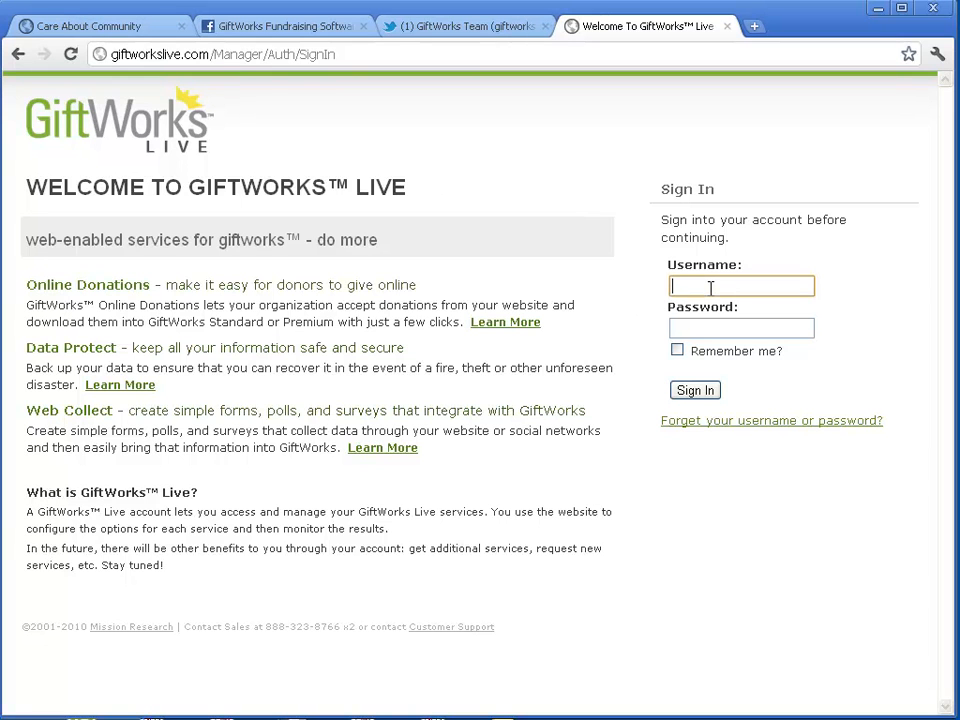
{"action": "key", "text": "Tab"}
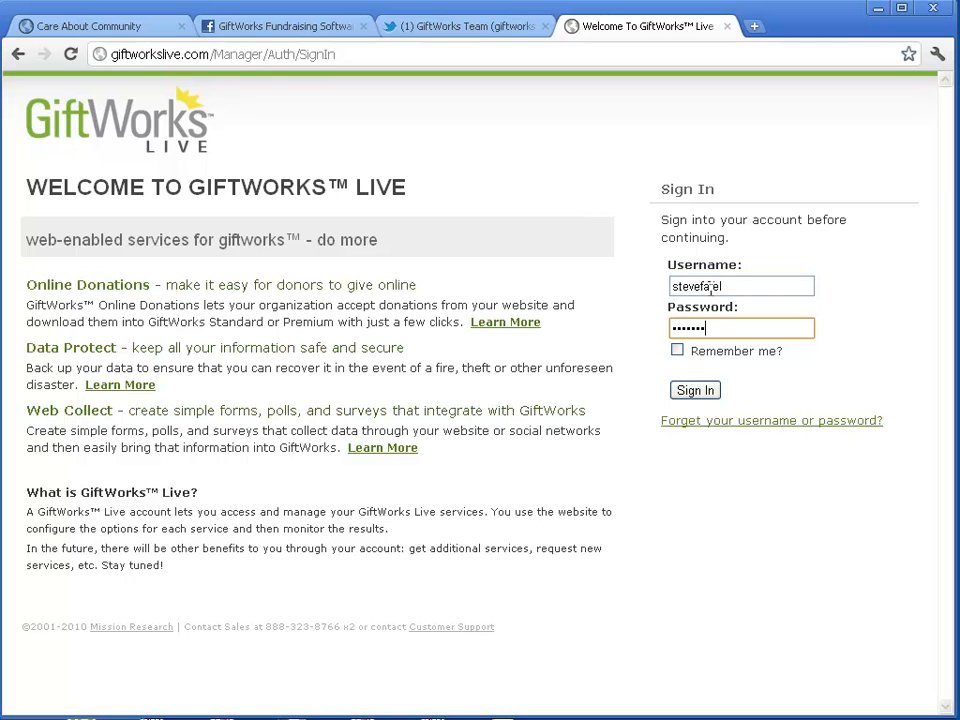
{"action": "key", "text": "Return"}
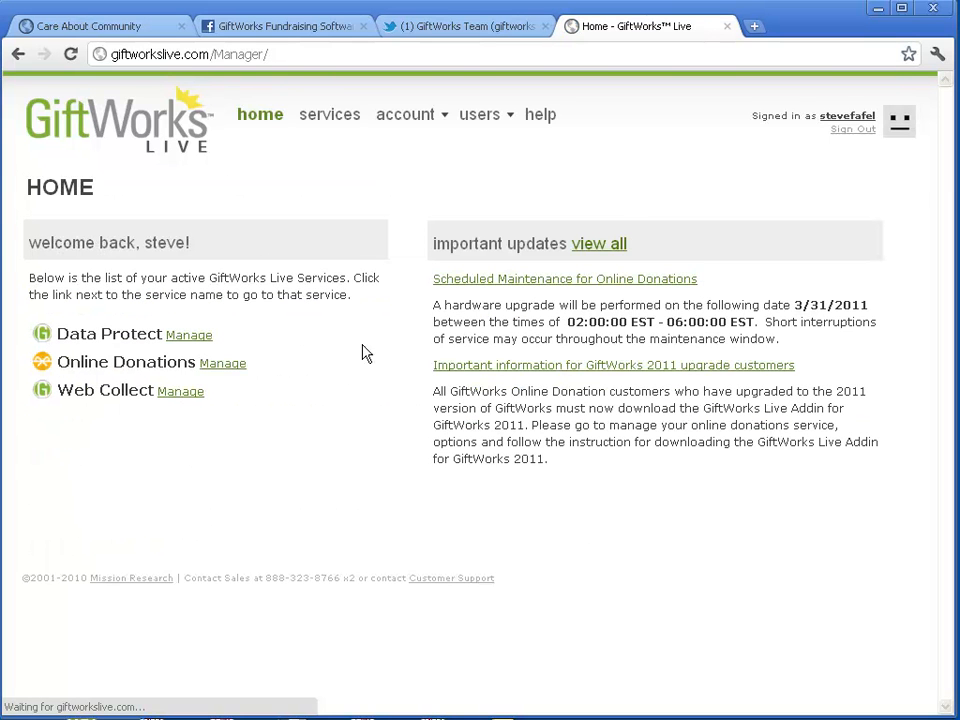
Open Online Donations management and bring up the Donate Page theme choices (Default, Bare, Butterfly)
{"action": "left_click", "coordinate": [222, 369]}
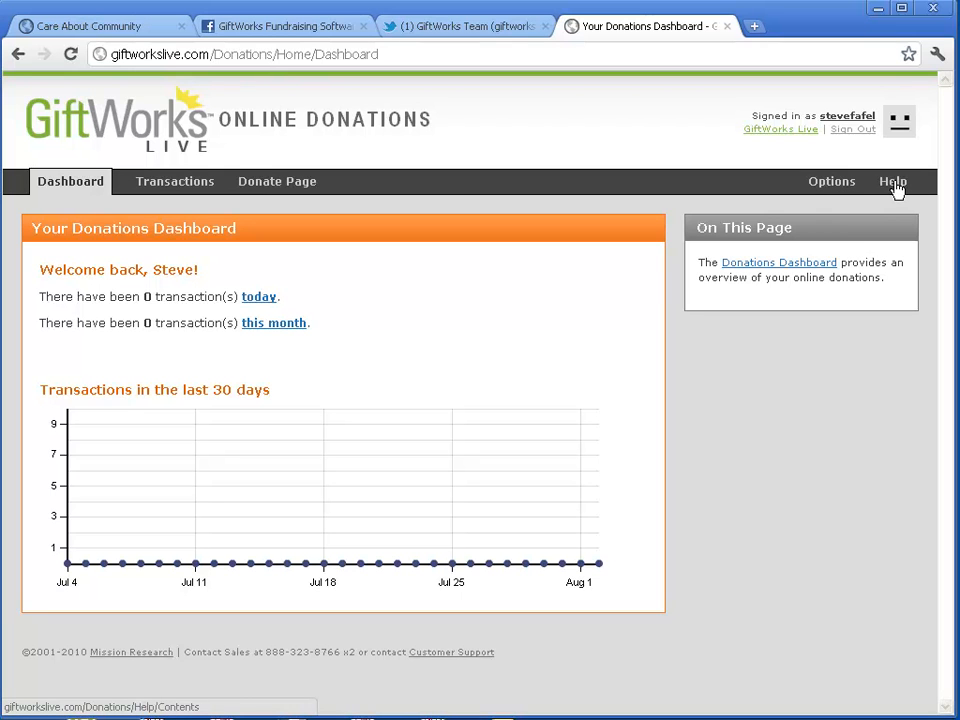
{"action": "left_click", "coordinate": [280, 184]}
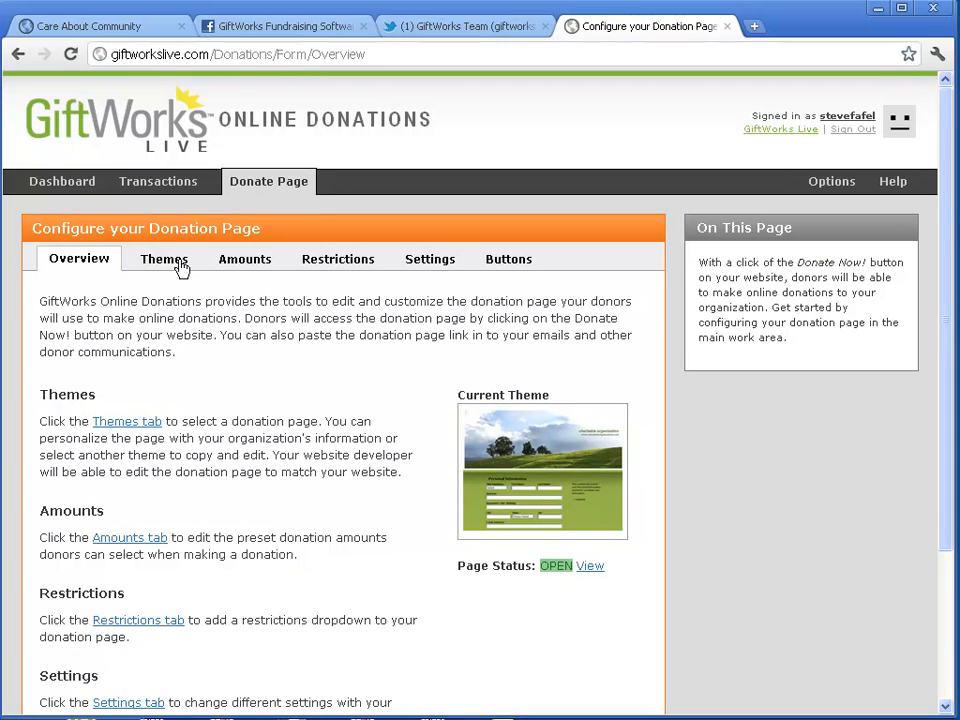
{"action": "left_click", "coordinate": [172, 263]}
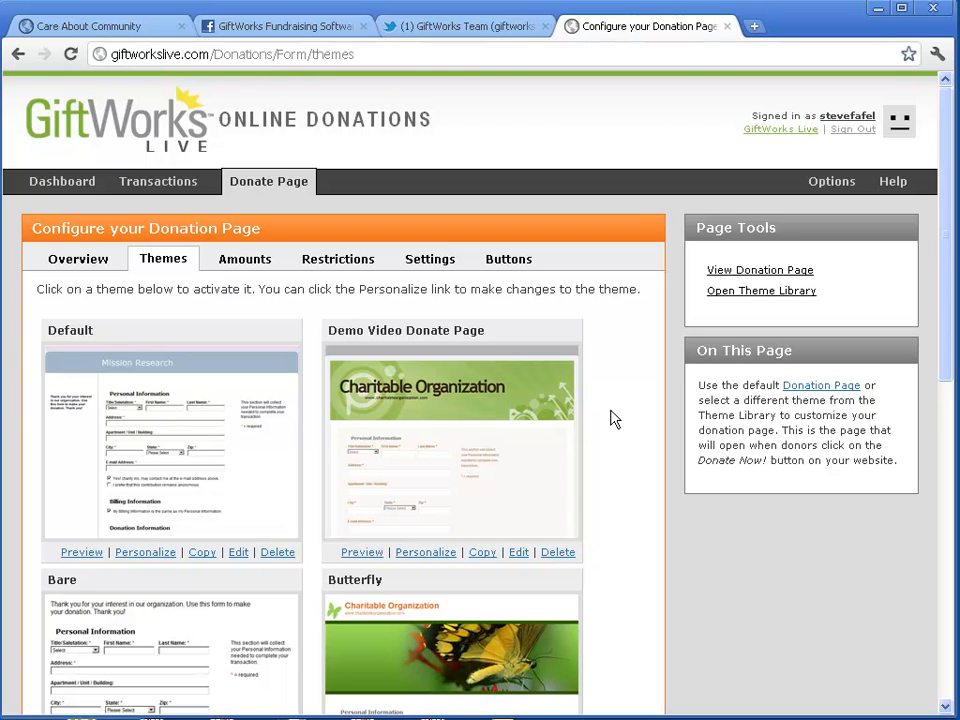
Show the Amounts settings: presets 10, 20, 30, 40, minimum 10, maximum 20000
{"action": "left_click", "coordinate": [250, 266]}
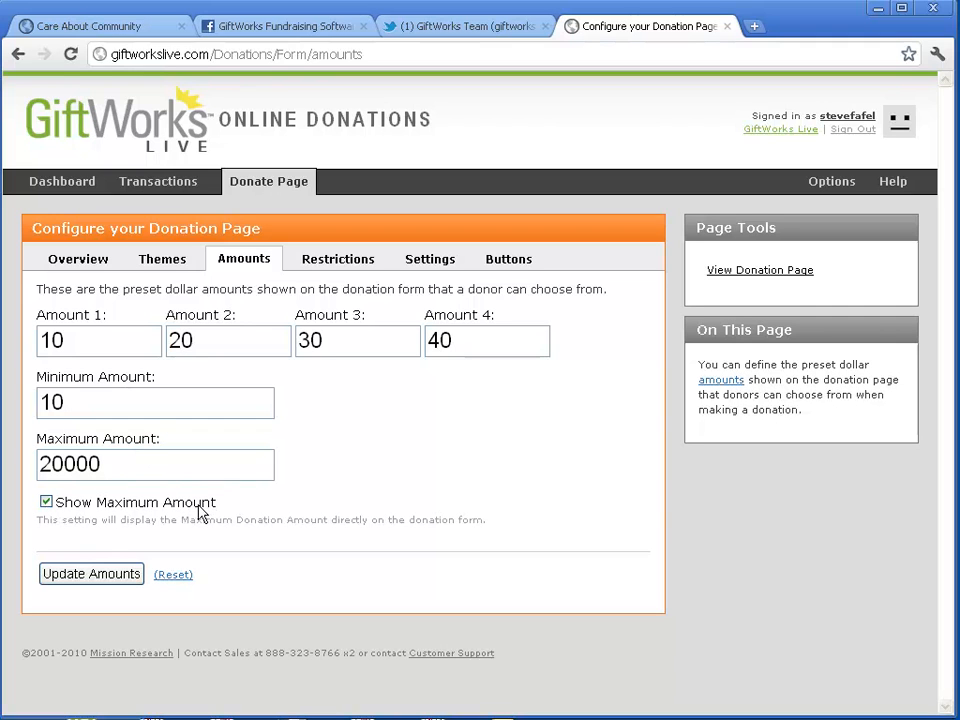
On the live Qgiv form, choose Other to reveal the $20,000.00 maximum, then return to GiftWorks
{"action": "left_click", "coordinate": [775, 271]}
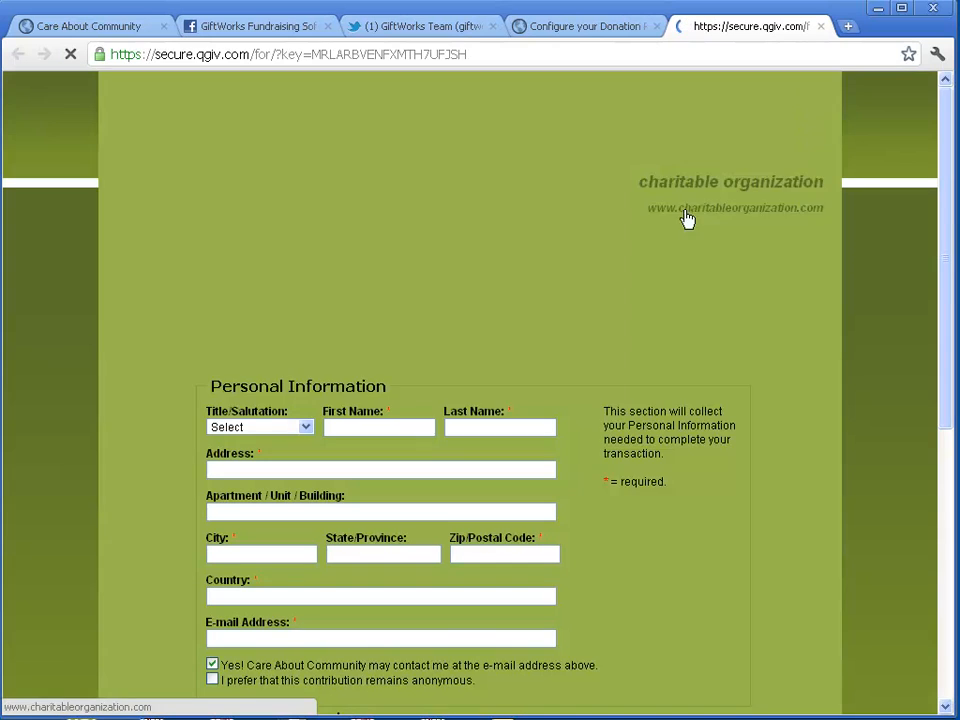
{"action": "scroll", "coordinate": [654, 317], "scroll_direction": "down", "scroll_amount": 4}
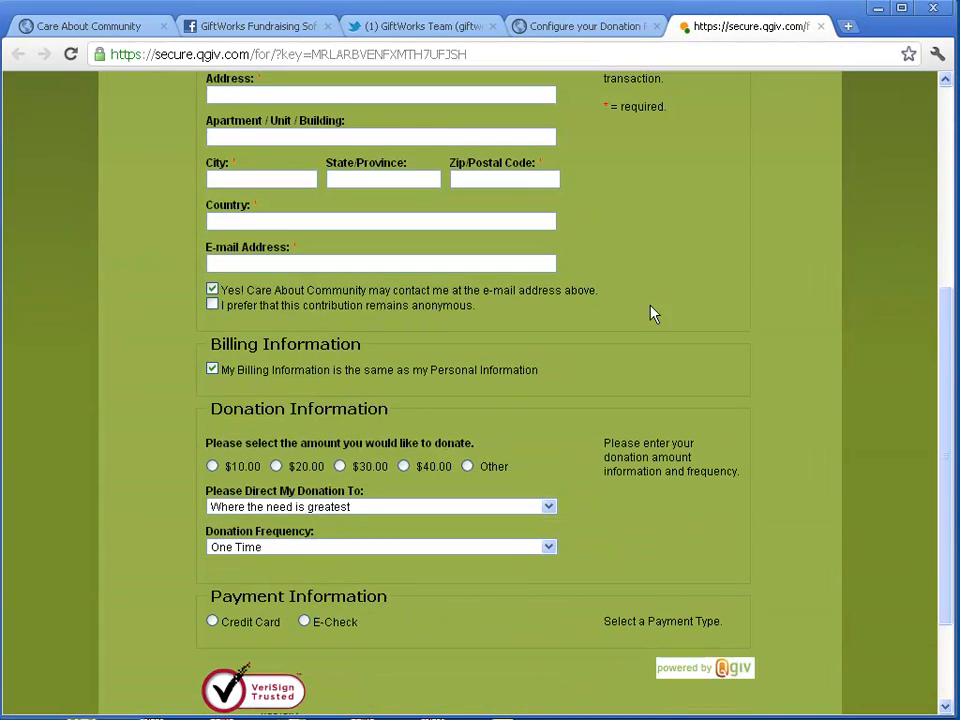
{"action": "scroll", "coordinate": [660, 310], "scroll_direction": "down", "scroll_amount": 2}
{"action": "left_click_drag", "start_coordinate": [218, 269], "coordinate": [378, 272]}
{"action": "left_click", "coordinate": [284, 322]}
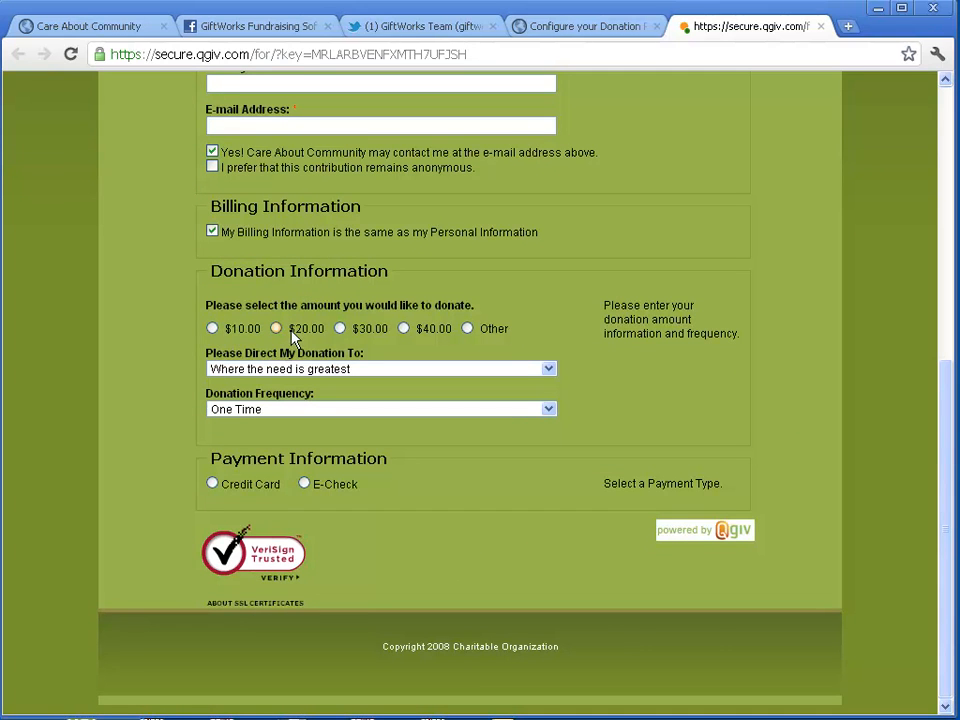
{"action": "left_click", "coordinate": [466, 328]}
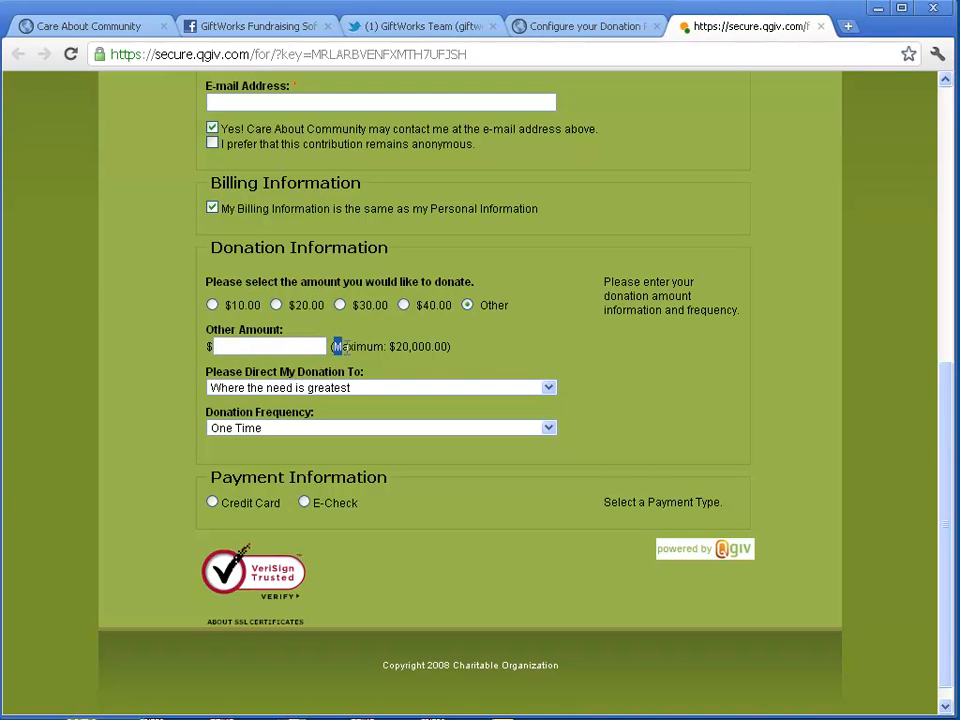
{"action": "left_click_drag", "start_coordinate": [332, 347], "coordinate": [453, 346]}
{"action": "left_click", "coordinate": [490, 353]}
{"action": "left_click", "coordinate": [590, 27]}
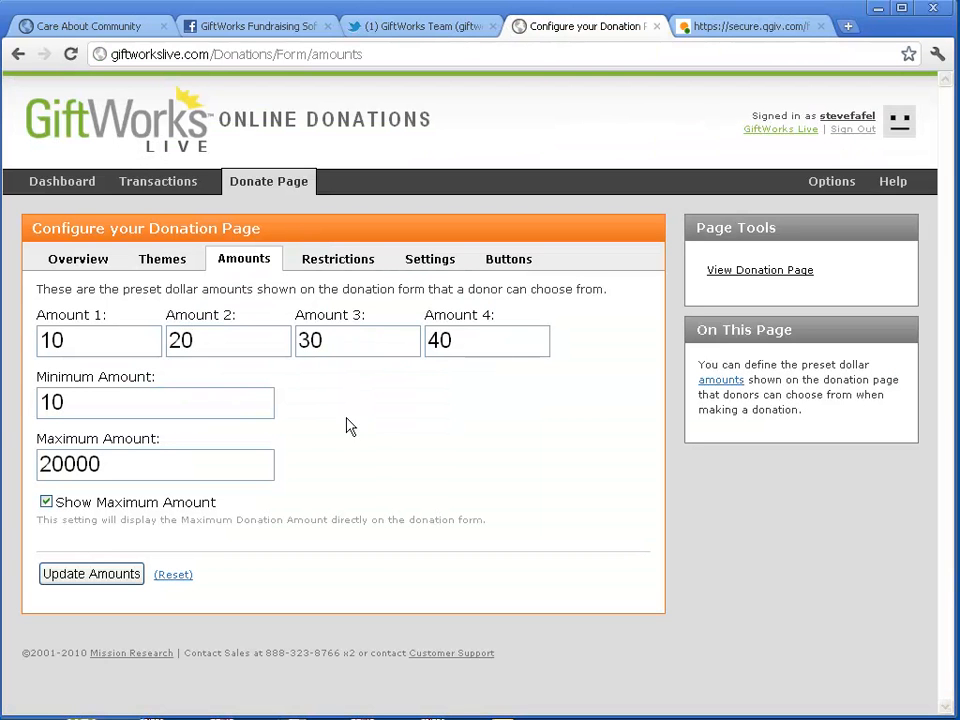
Open the Restrictions settings and review the seven existing restrictions, including General Fund
{"action": "left_click", "coordinate": [333, 268]}
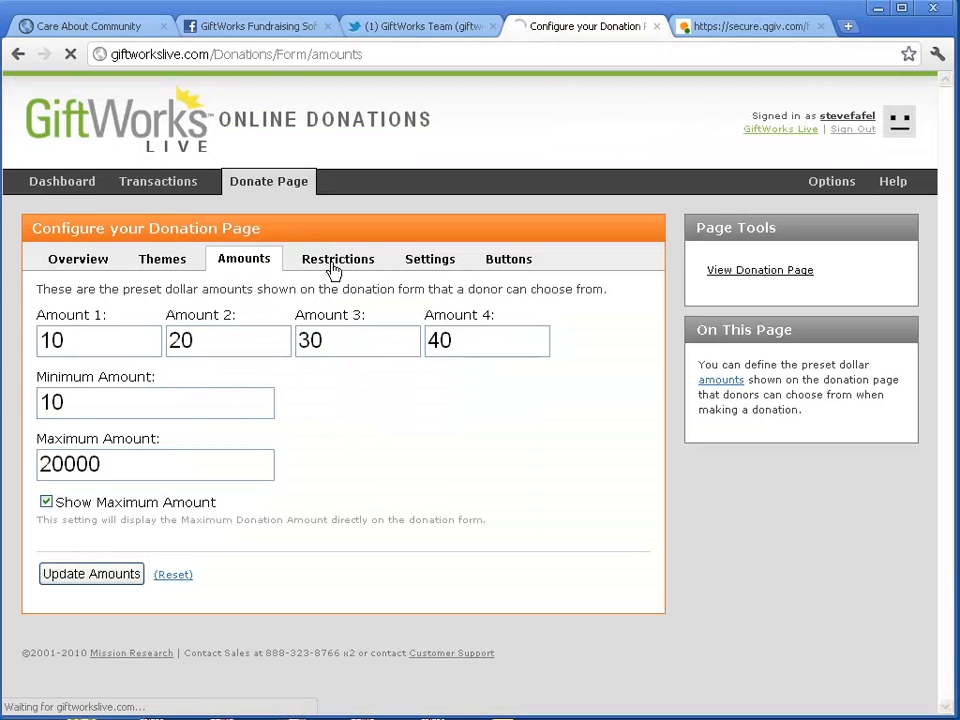
{"action": "left_click", "coordinate": [210, 371]}
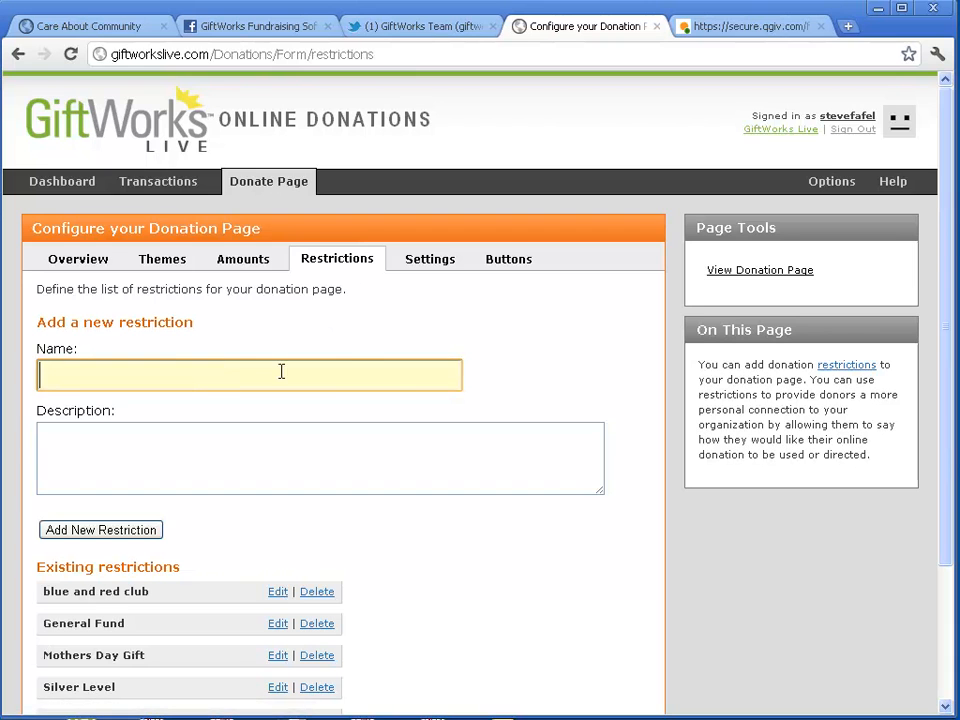
{"action": "scroll", "coordinate": [354, 371], "scroll_direction": "down", "scroll_amount": 4}
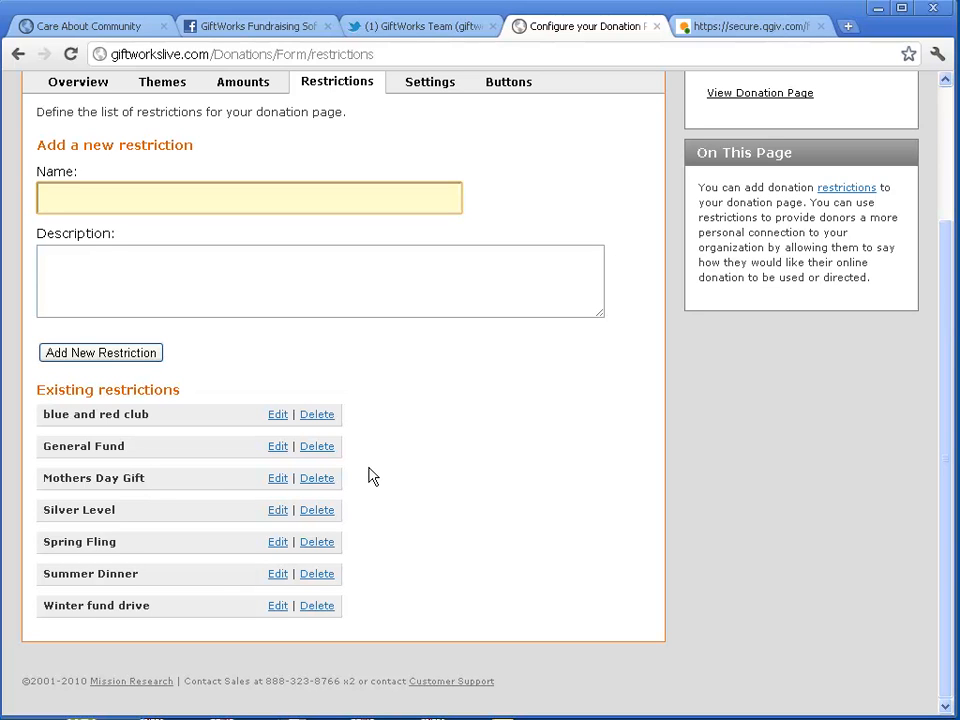
{"action": "left_click_drag", "start_coordinate": [45, 446], "coordinate": [135, 456]}
{"action": "left_click", "coordinate": [140, 455]}
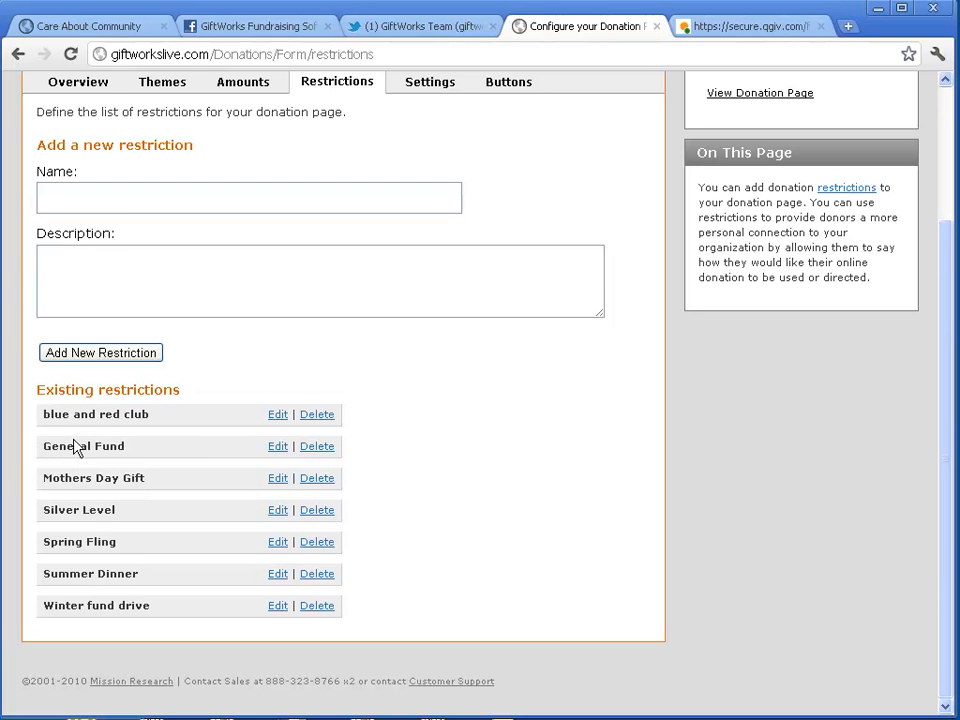
{"action": "left_click_drag", "start_coordinate": [43, 446], "coordinate": [131, 446]}
Add restriction 'Demo Restriction' with description 'Here is a test restriction.'
{"action": "left_click", "coordinate": [82, 198]}
{"action": "type", "text": "Demo "}
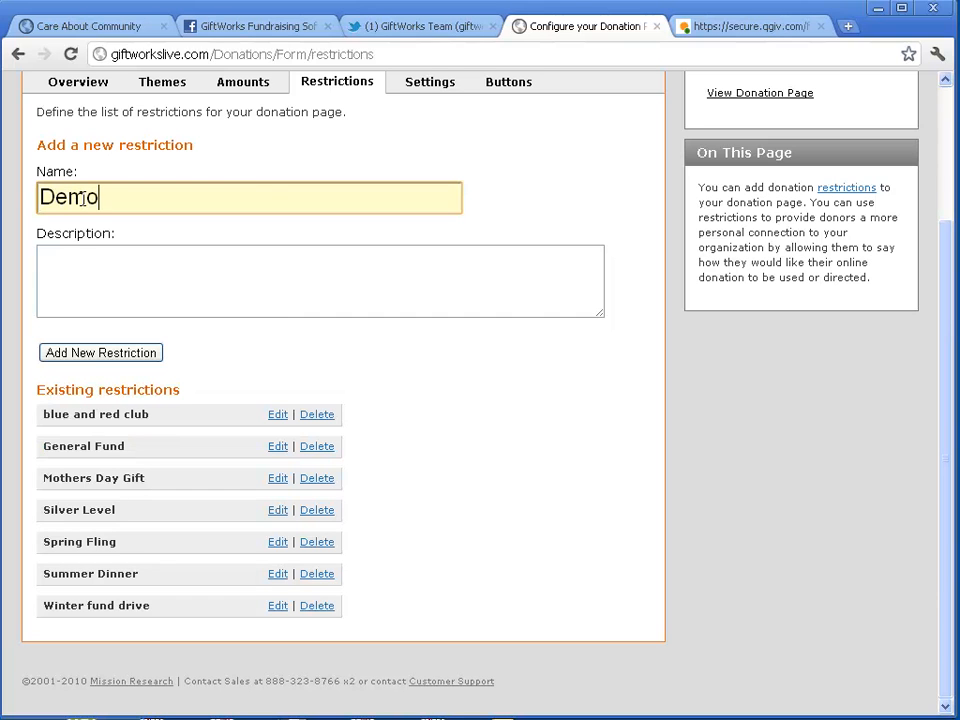
{"action": "type", "text": "Restriction"}
{"action": "key", "text": "Tab"}
{"action": "type", "text": "Here is a test restiction"}
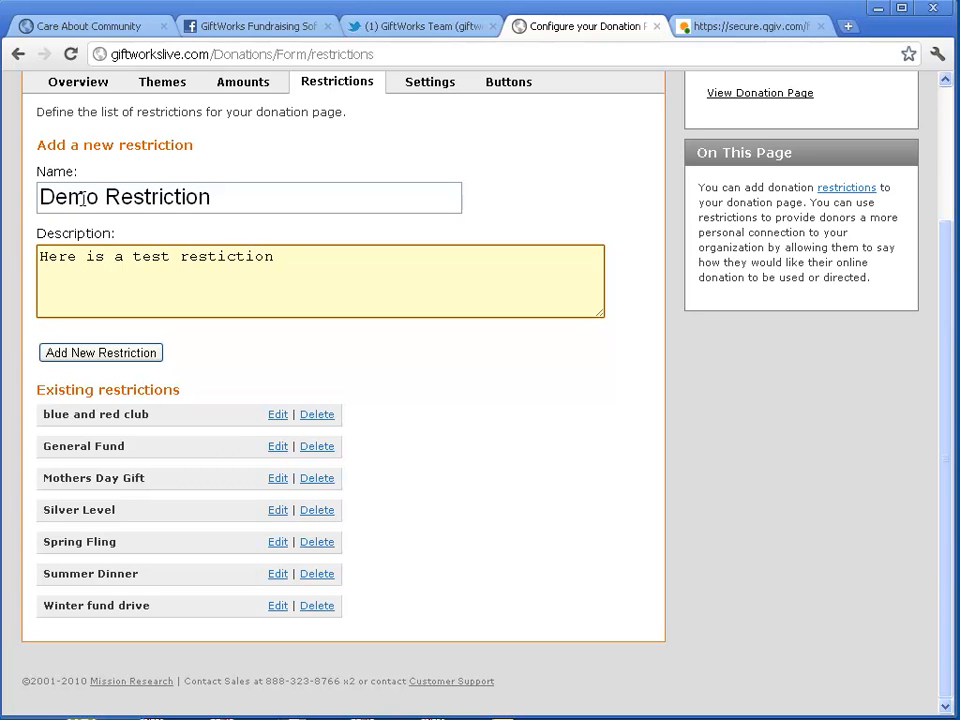
{"action": "key", "text": "BackSpace"}
{"action": "key", "text": "BackSpace"}
{"action": "key", "text": "BackSpace"}
{"action": "key", "text": "BackSpace"}
{"action": "key", "text": "BackSpace"}
{"action": "key", "text": "BackSpace"}
{"action": "type", "text": "riction."}
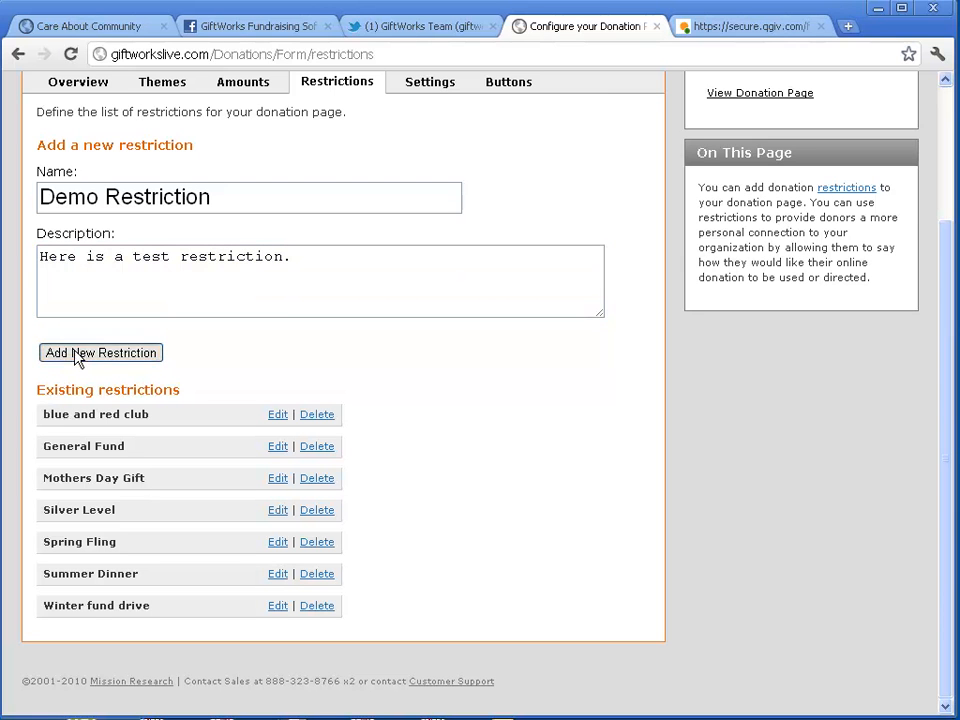
{"action": "left_click", "coordinate": [80, 356]}
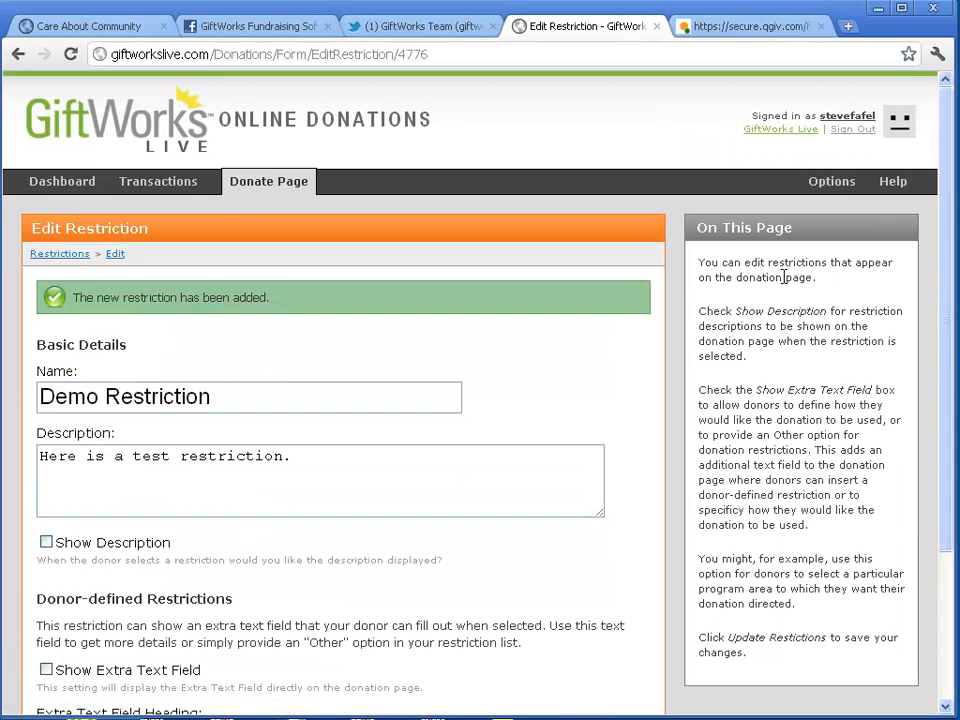
On the live Qgiv form, select Demo Restriction under Please Direct My Donation To, then return to GiftWorks
{"action": "left_click", "coordinate": [78, 254]}
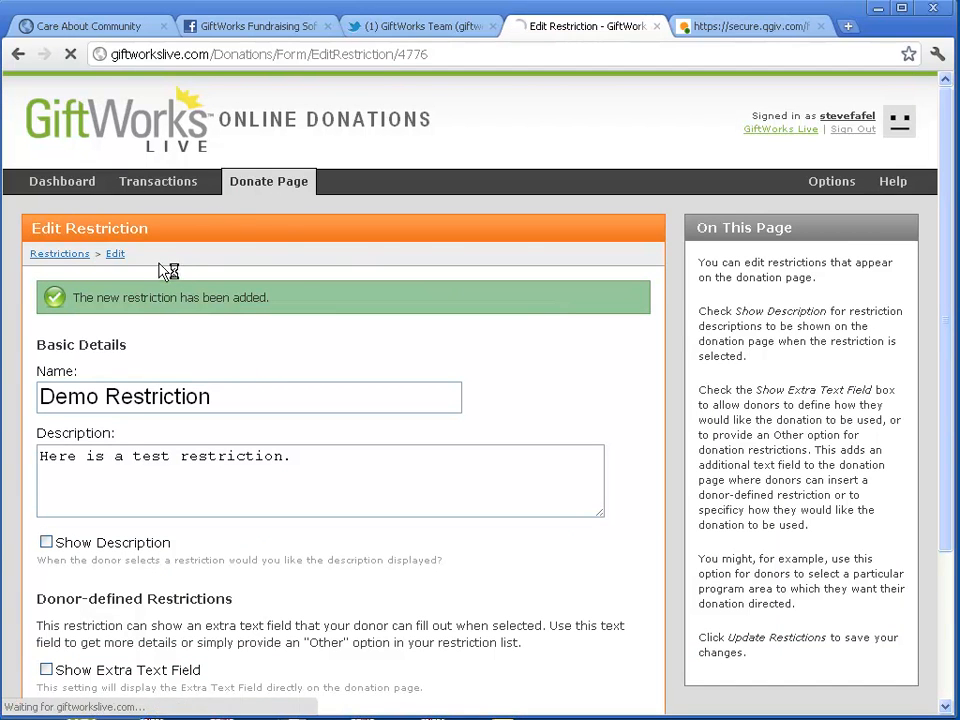
{"action": "left_click", "coordinate": [780, 271]}
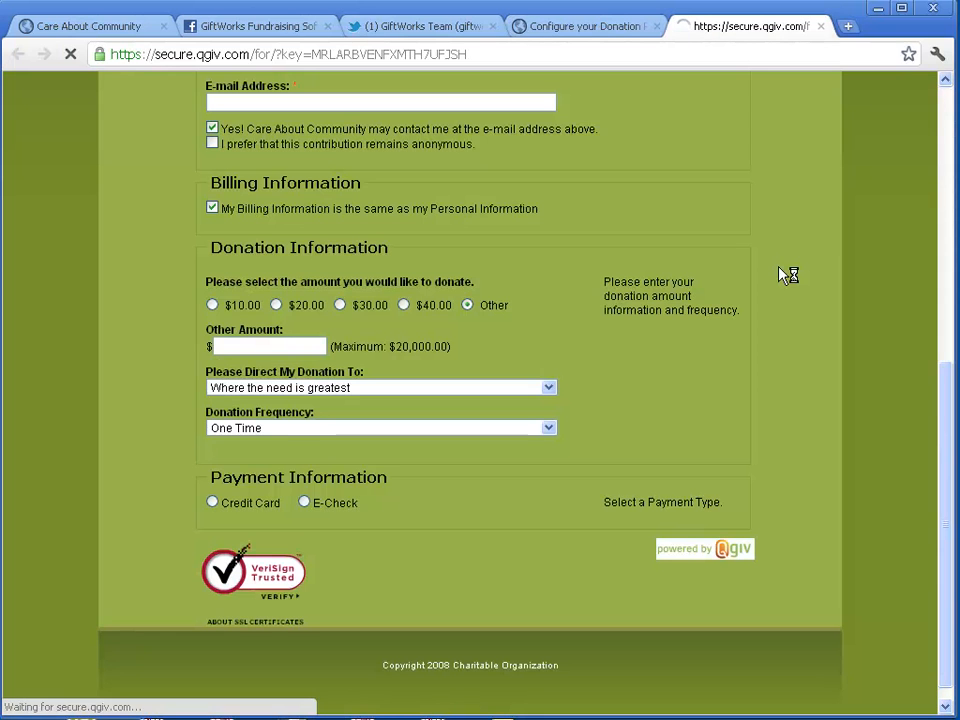
{"action": "scroll", "coordinate": [775, 278], "scroll_direction": "down", "scroll_amount": 5}
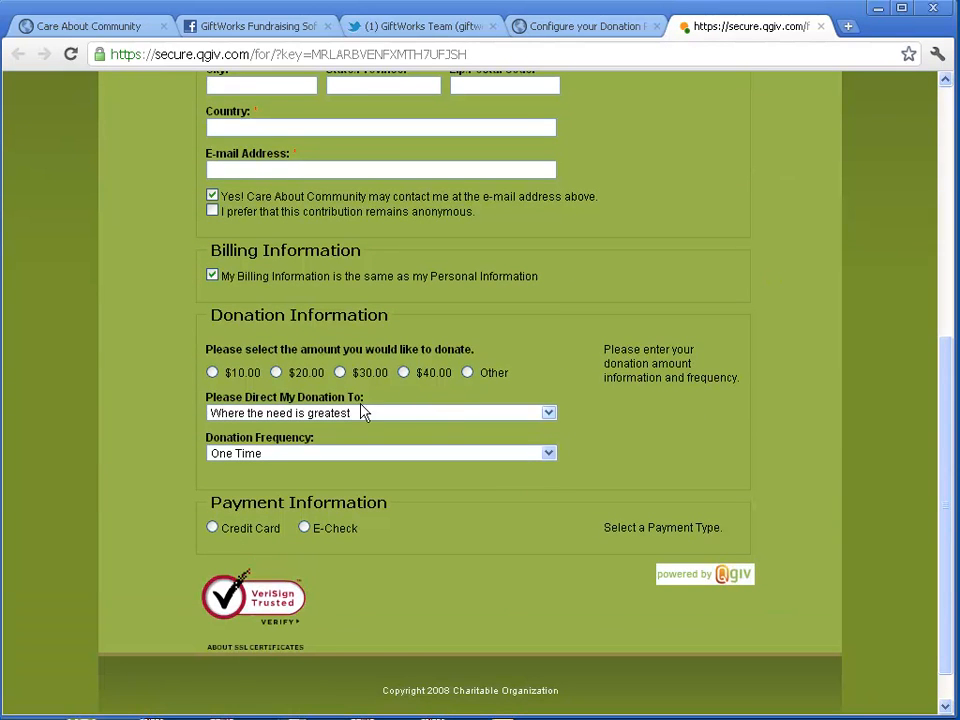
{"action": "left_click", "coordinate": [433, 416]}
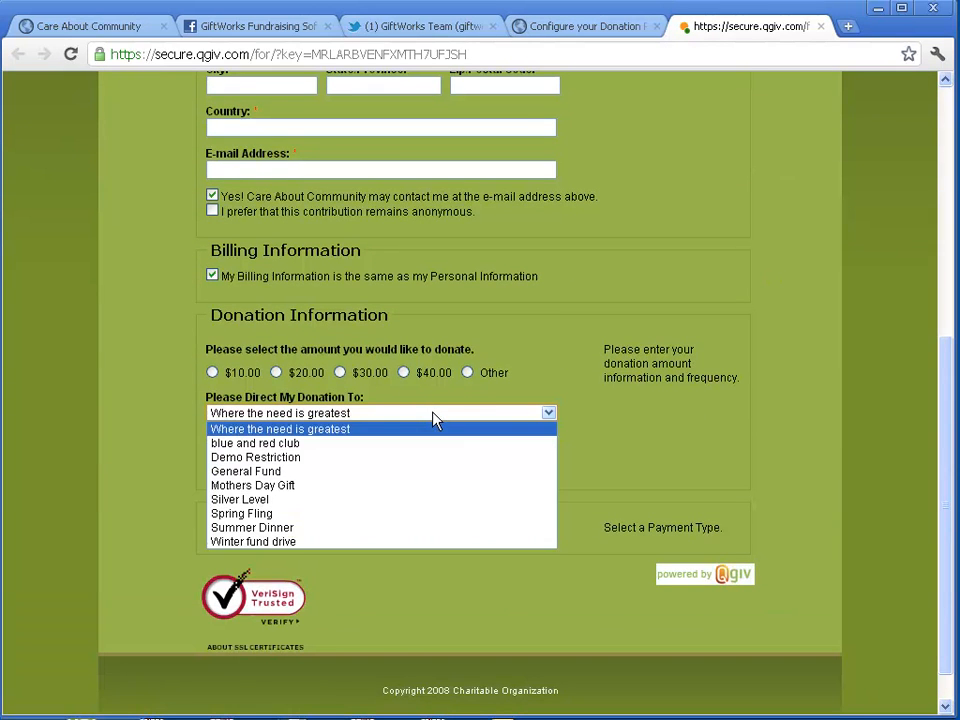
{"action": "left_click", "coordinate": [262, 457]}
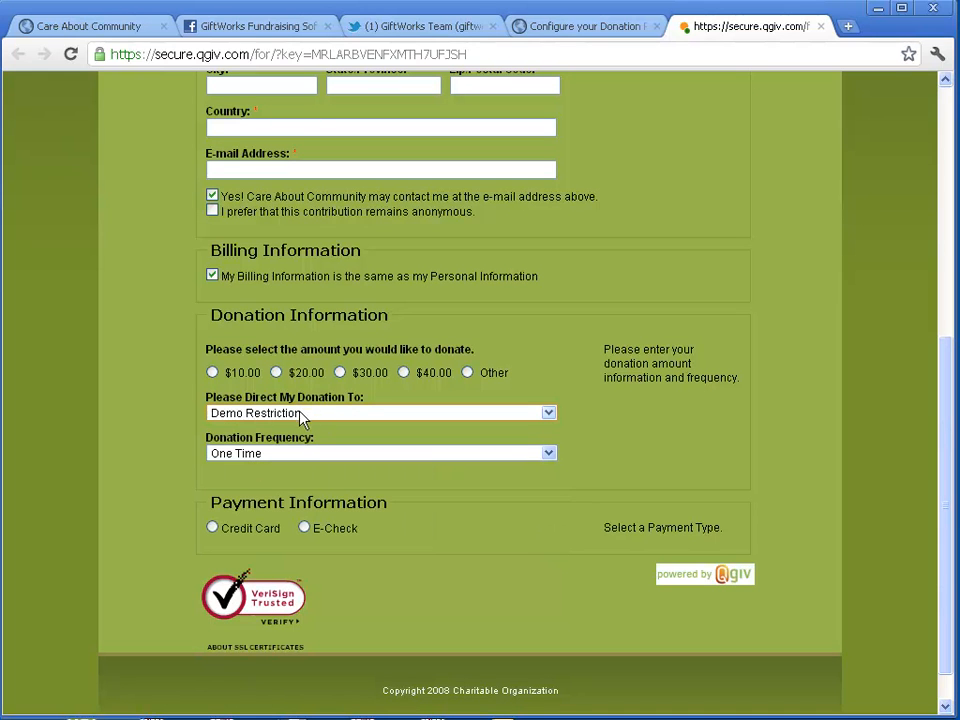
{"action": "left_click", "coordinate": [257, 420]}
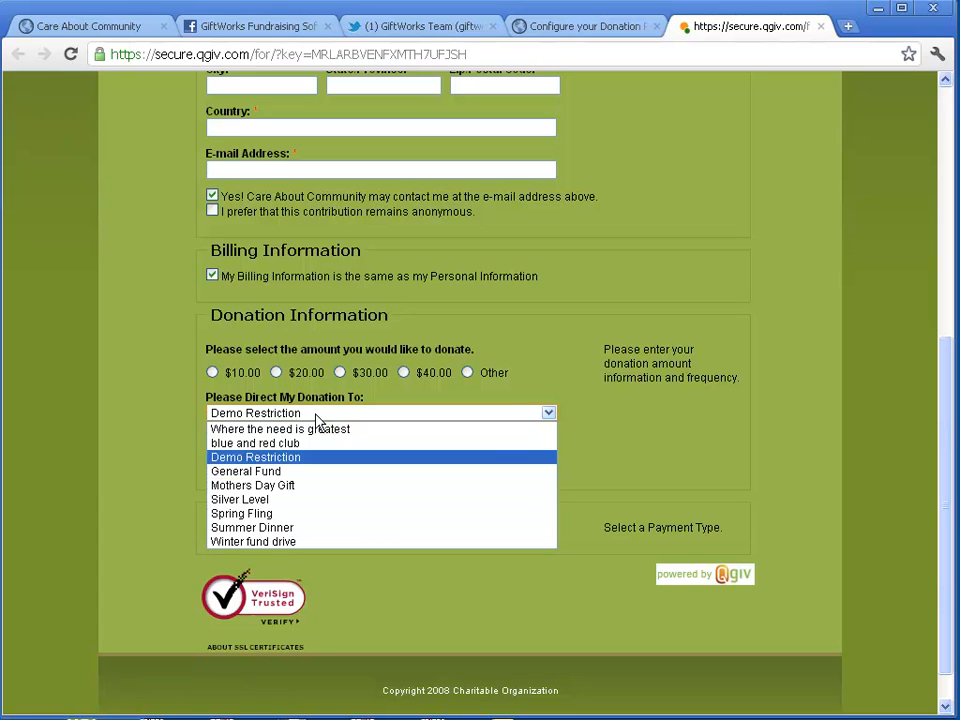
{"action": "left_click", "coordinate": [279, 452]}
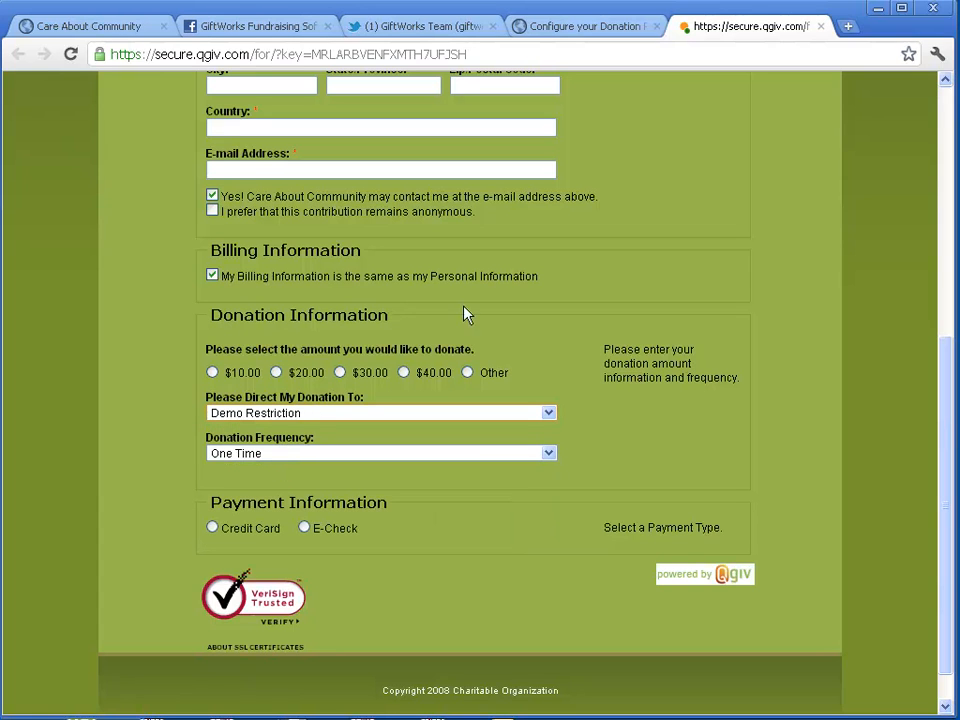
{"action": "left_click", "coordinate": [598, 36]}
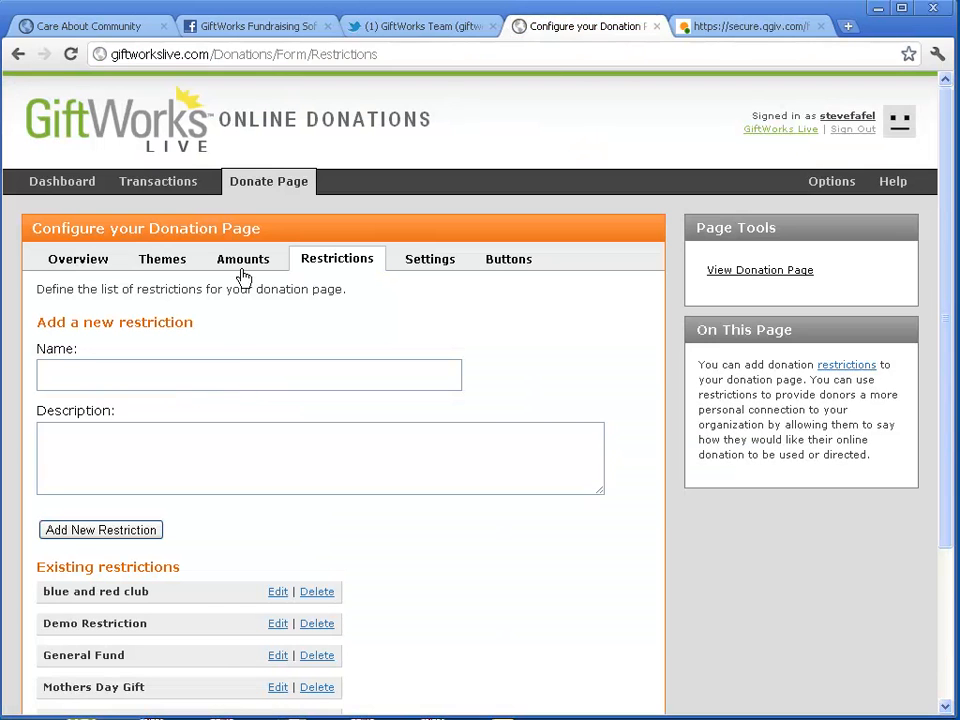
Edit Demo Restriction to show its description to donors and enable an extra text field
{"action": "scroll", "coordinate": [201, 529], "scroll_direction": "down", "scroll_amount": 3}
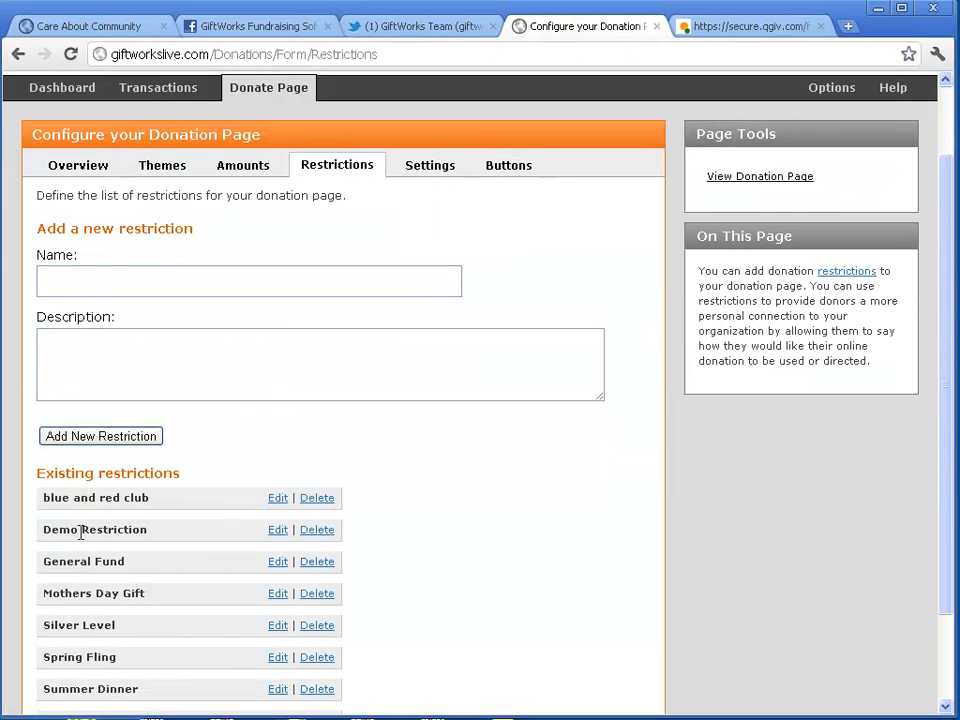
{"action": "left_click", "coordinate": [284, 536]}
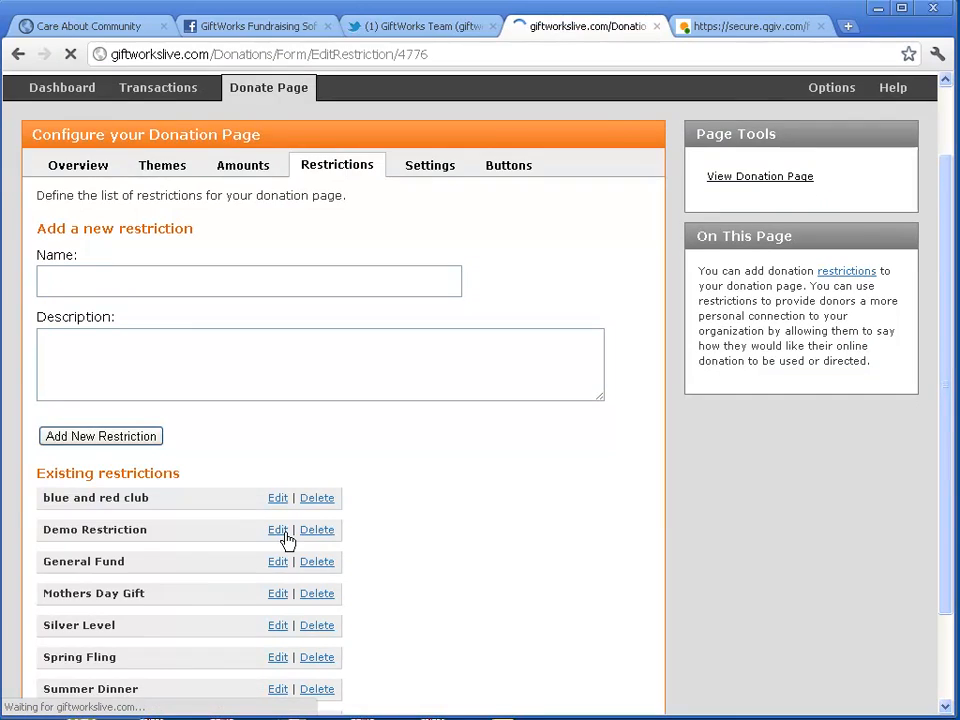
{"action": "scroll", "coordinate": [282, 470], "scroll_direction": "down", "scroll_amount": 3}
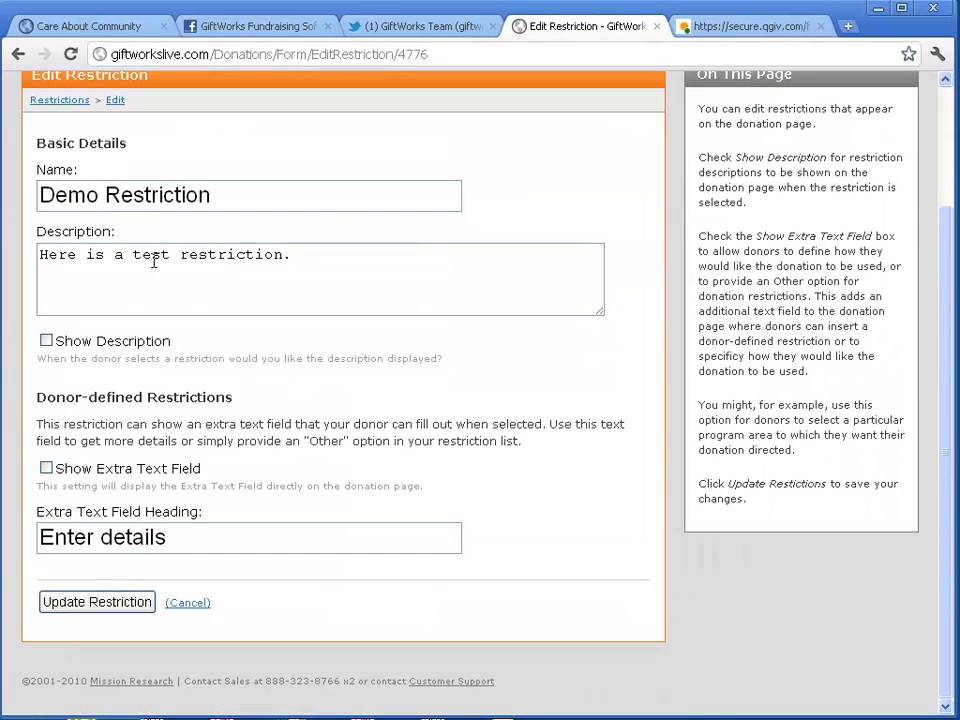
{"action": "left_click", "coordinate": [46, 341]}
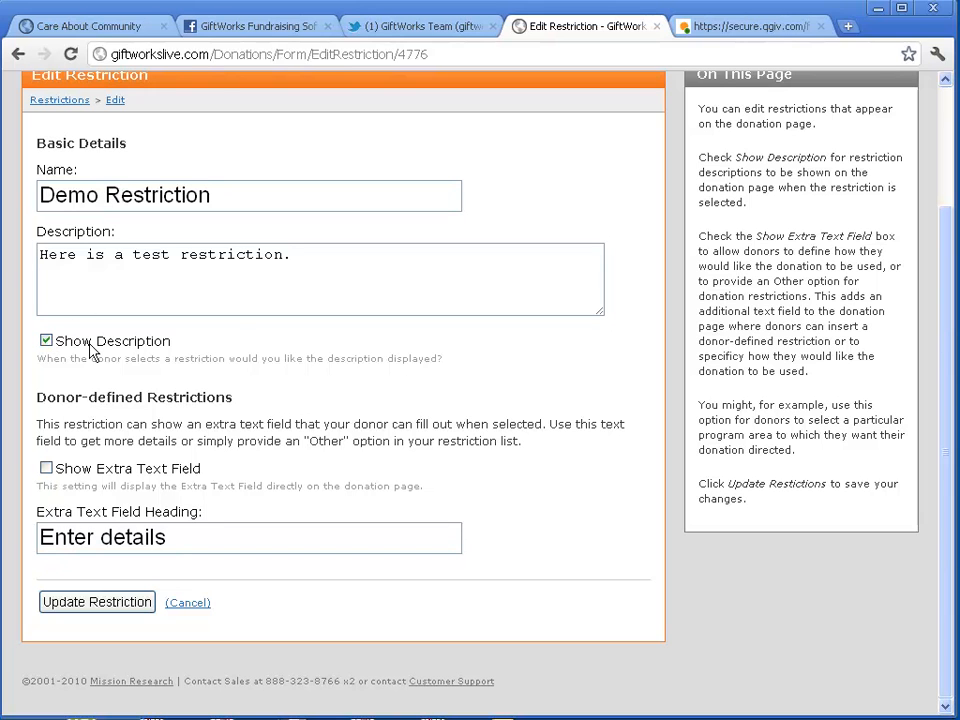
{"action": "left_click", "coordinate": [330, 252]}
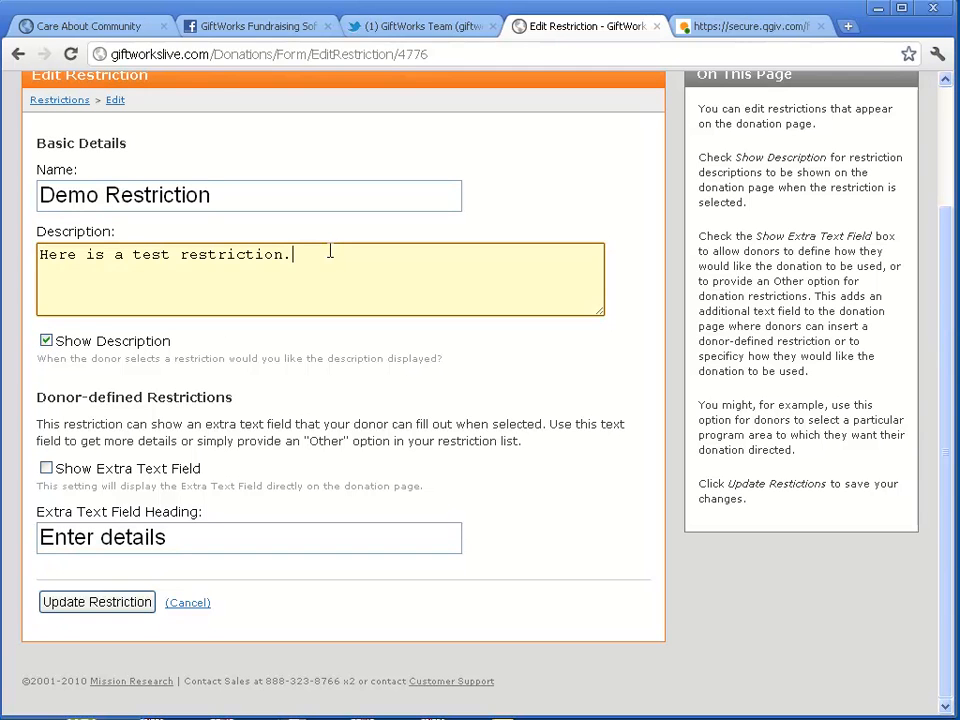
{"action": "type", "text": "Enter more information."}
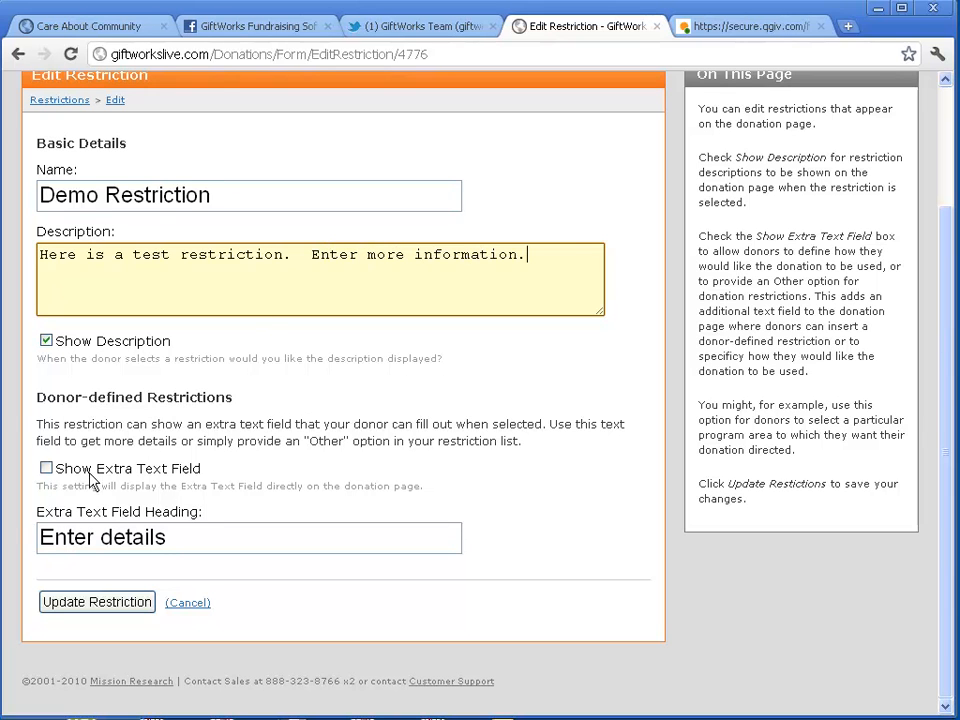
{"action": "left_click", "coordinate": [45, 480]}
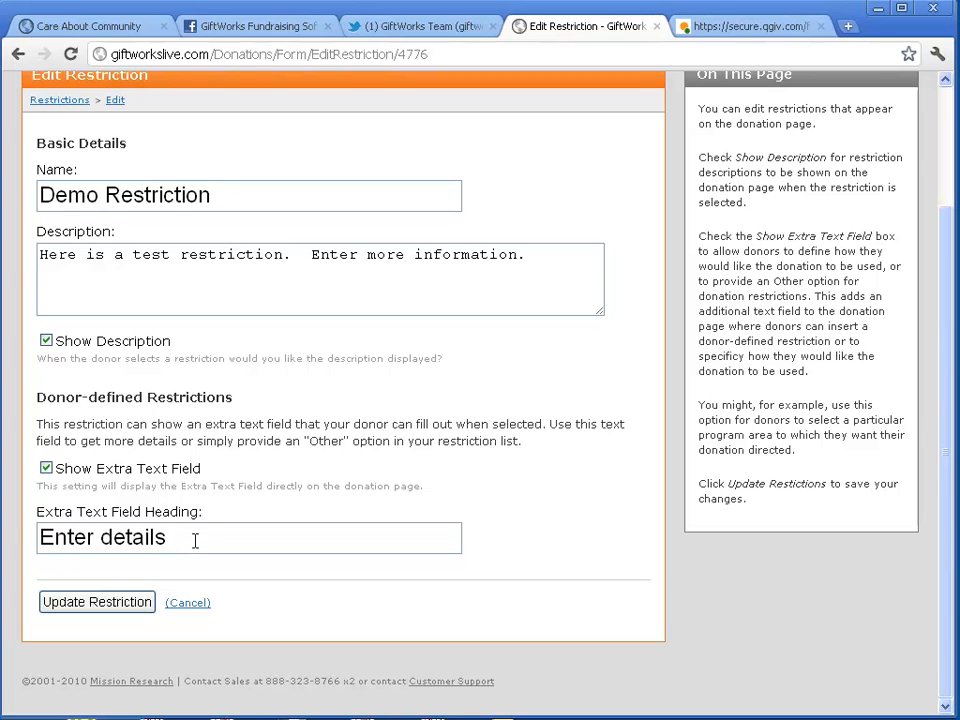
Reword the description to ask for 'the memorial this is for.', head the field 'memorial name', and save
{"action": "left_click_drag", "start_coordinate": [199, 541], "coordinate": [33, 540]}
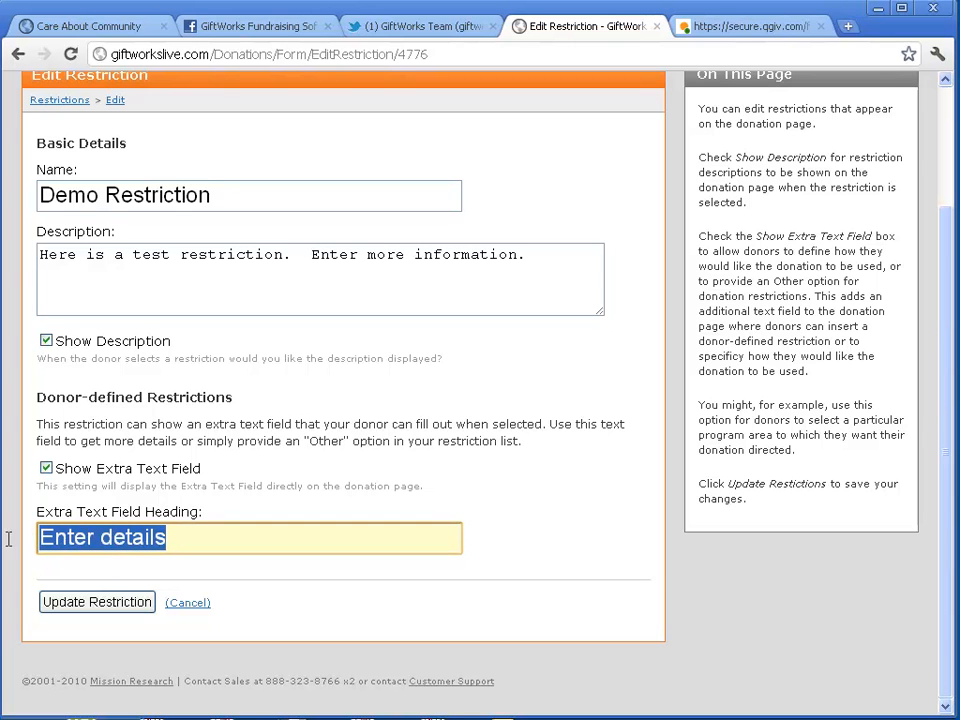
{"action": "double_click", "coordinate": [446, 257]}
{"action": "left_click_drag", "start_coordinate": [367, 255], "coordinate": [536, 253]}
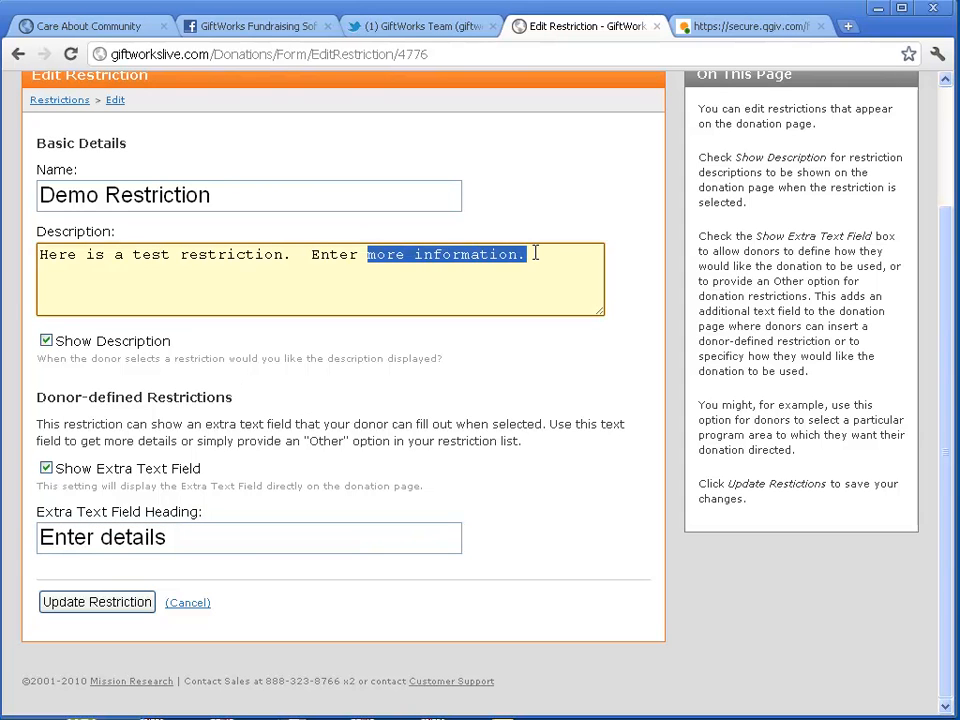
{"action": "type", "text": "the memoria"}
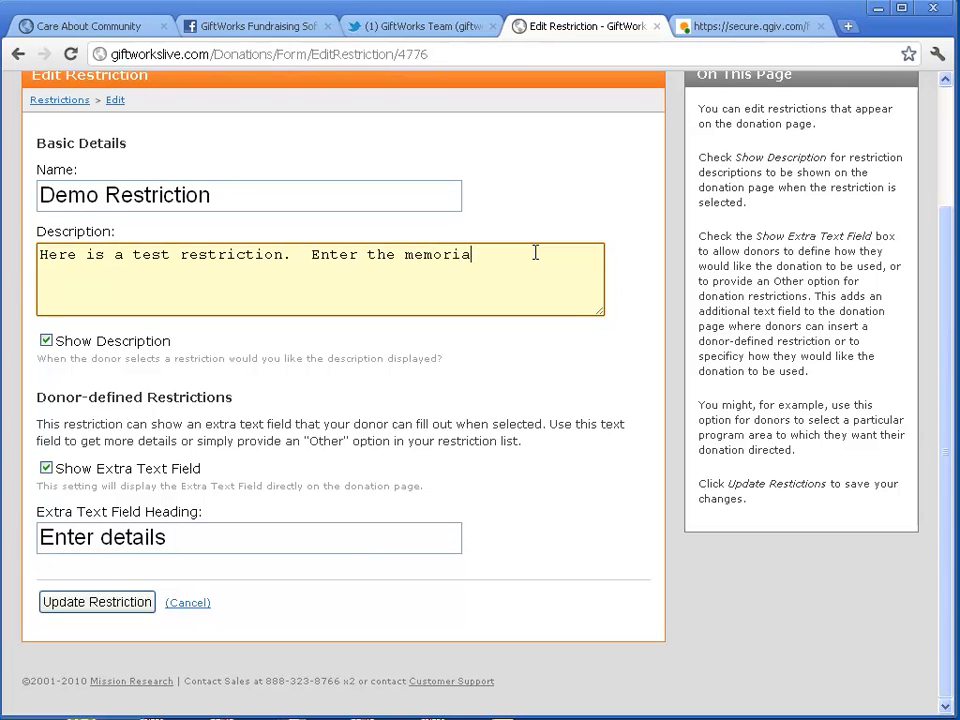
{"action": "type", "text": "l this is for."}
{"action": "left_click_drag", "start_coordinate": [214, 540], "coordinate": [26, 546]}
{"action": "type", "text": "memorial name"}
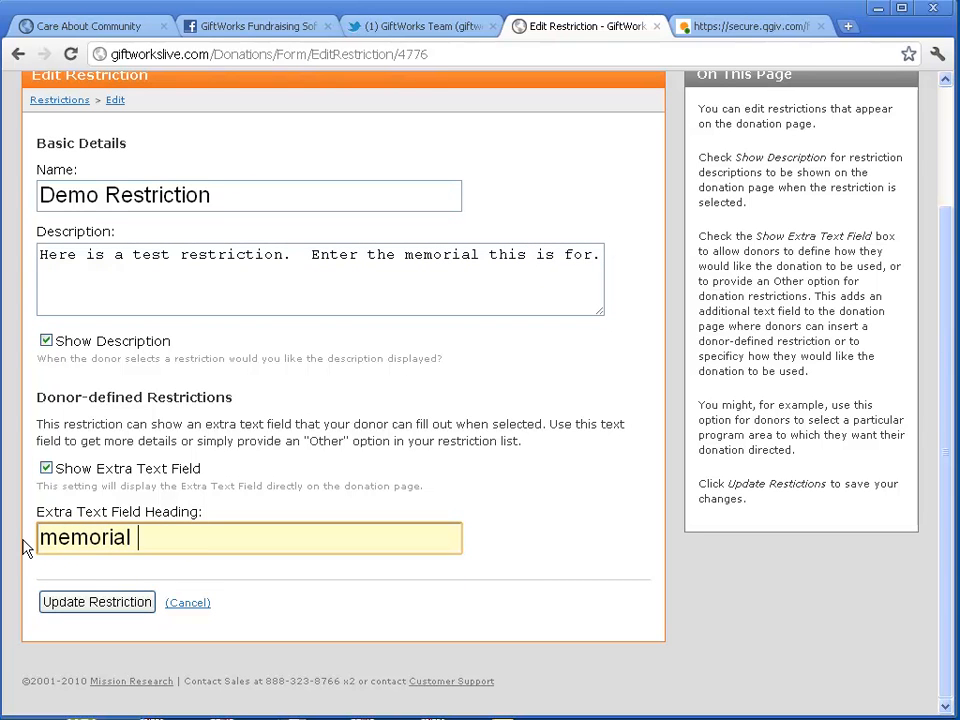
{"action": "left_click", "coordinate": [136, 606]}
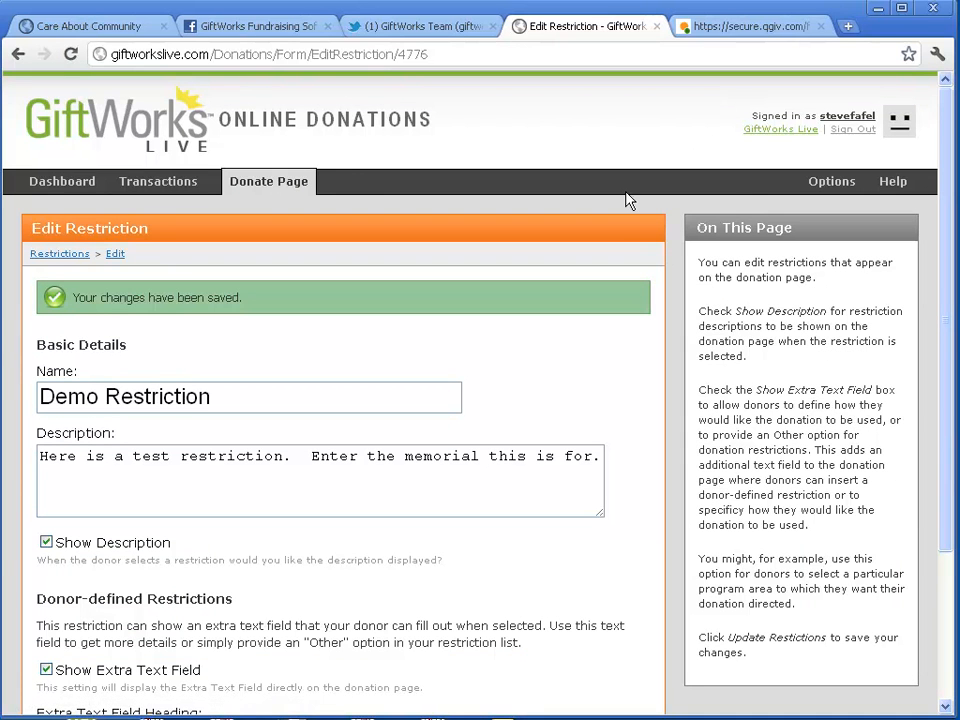
Preview the live form and direct the donation to Demo Restriction, showing its description
{"action": "left_click", "coordinate": [60, 253]}
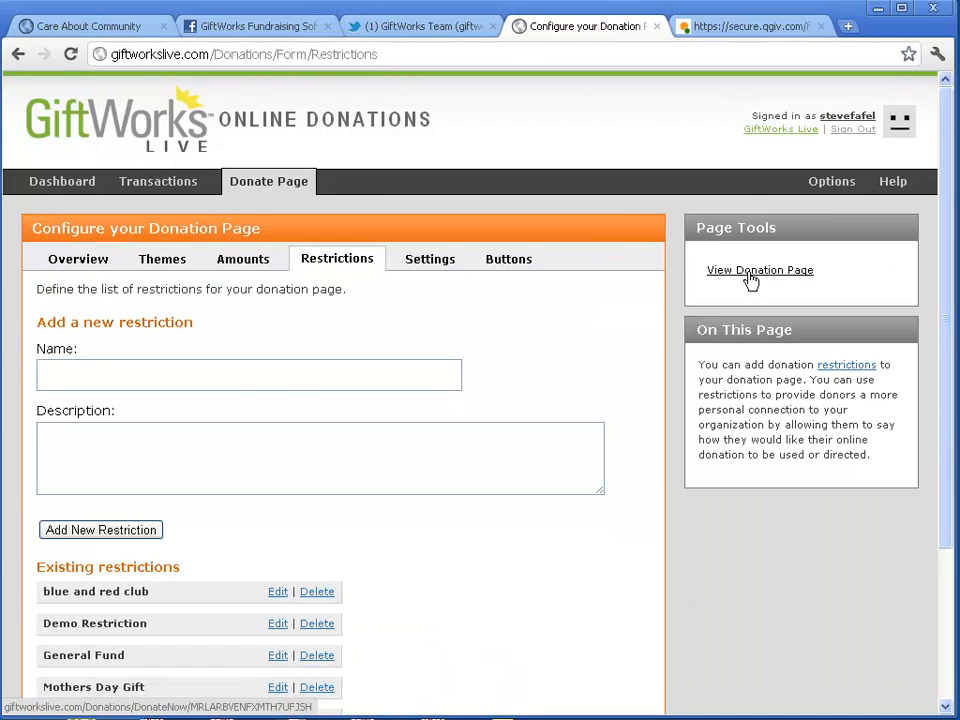
{"action": "left_click", "coordinate": [750, 272]}
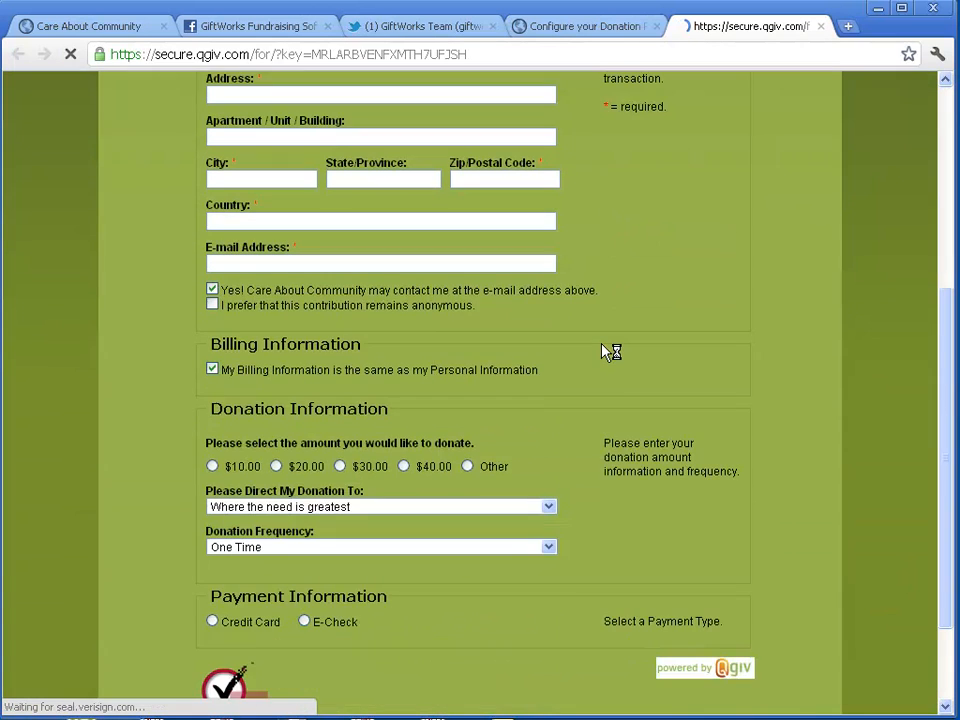
{"action": "scroll", "coordinate": [560, 356], "scroll_direction": "down", "scroll_amount": 2}
{"action": "left_click", "coordinate": [377, 413]}
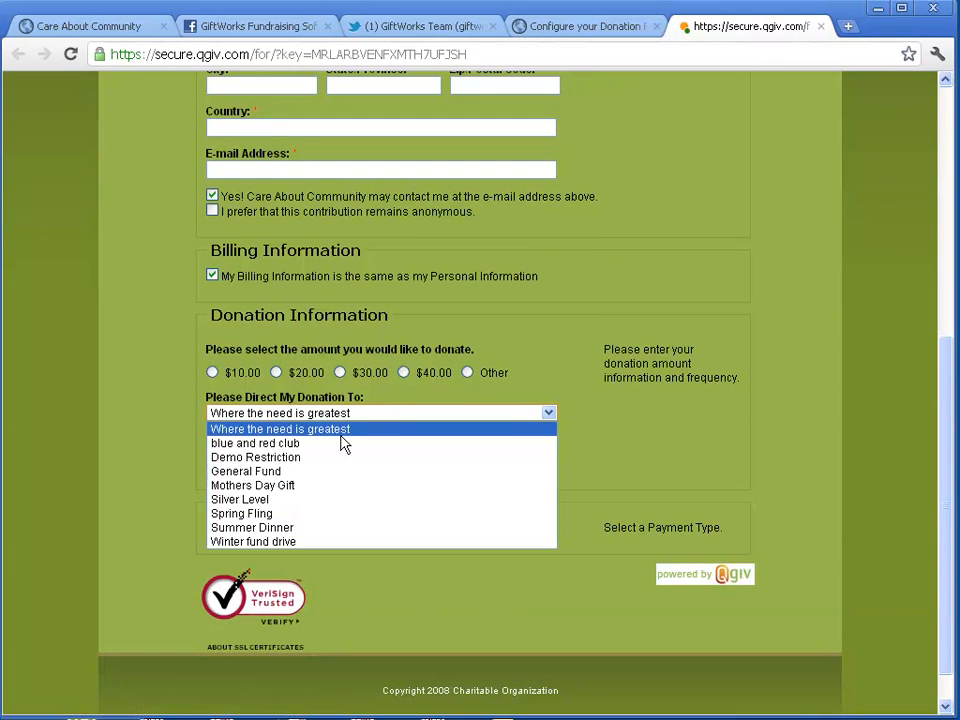
{"action": "left_click", "coordinate": [281, 458]}
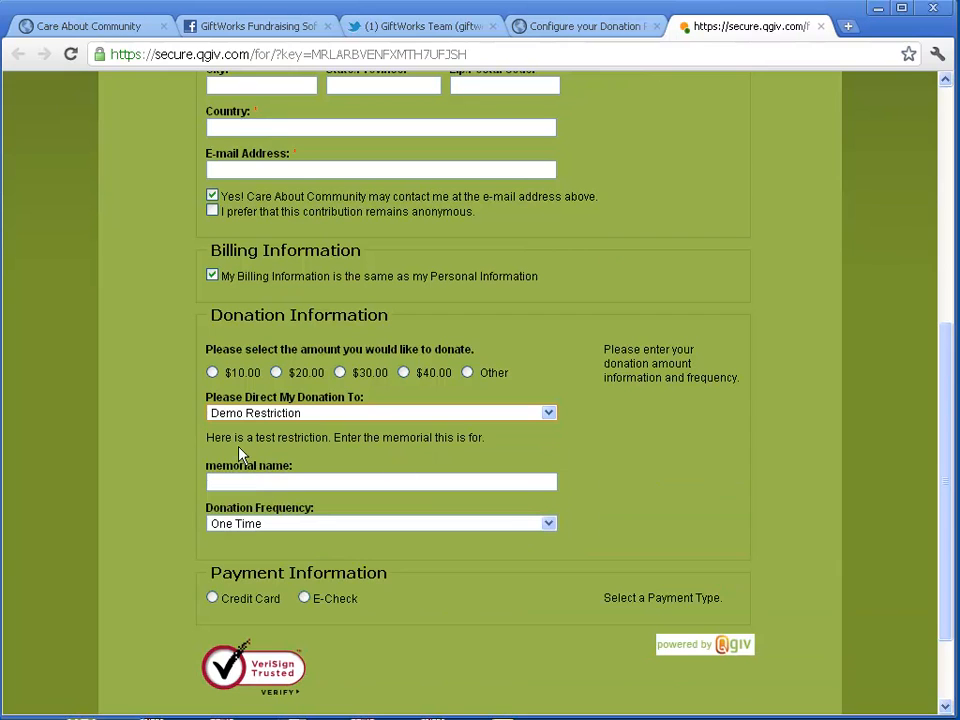
{"action": "left_click_drag", "start_coordinate": [207, 437], "coordinate": [484, 456]}
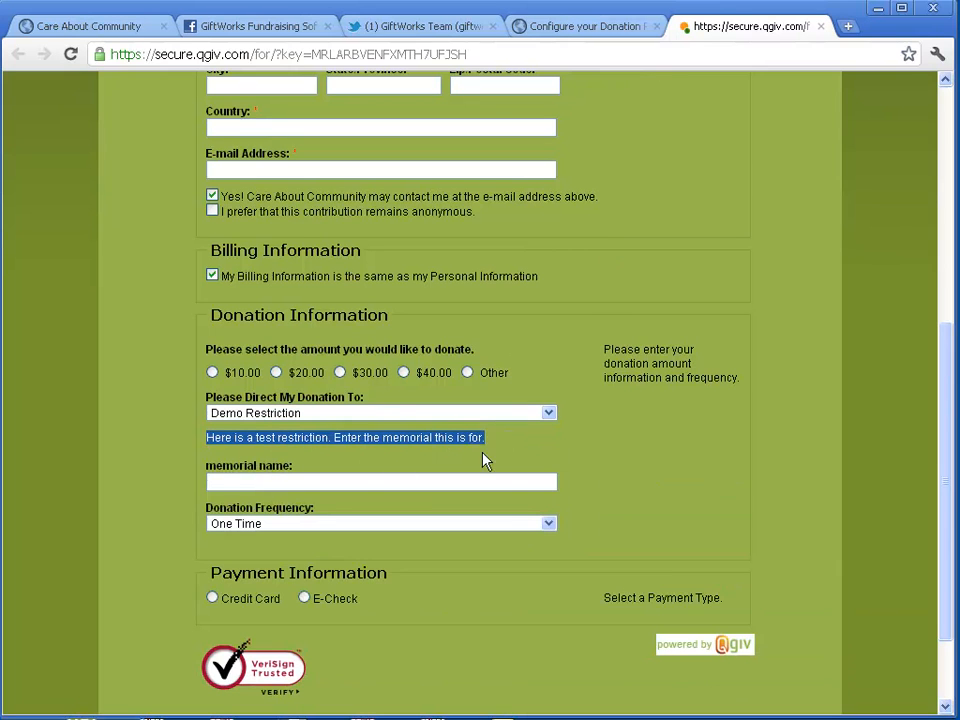
{"action": "left_click", "coordinate": [342, 455]}
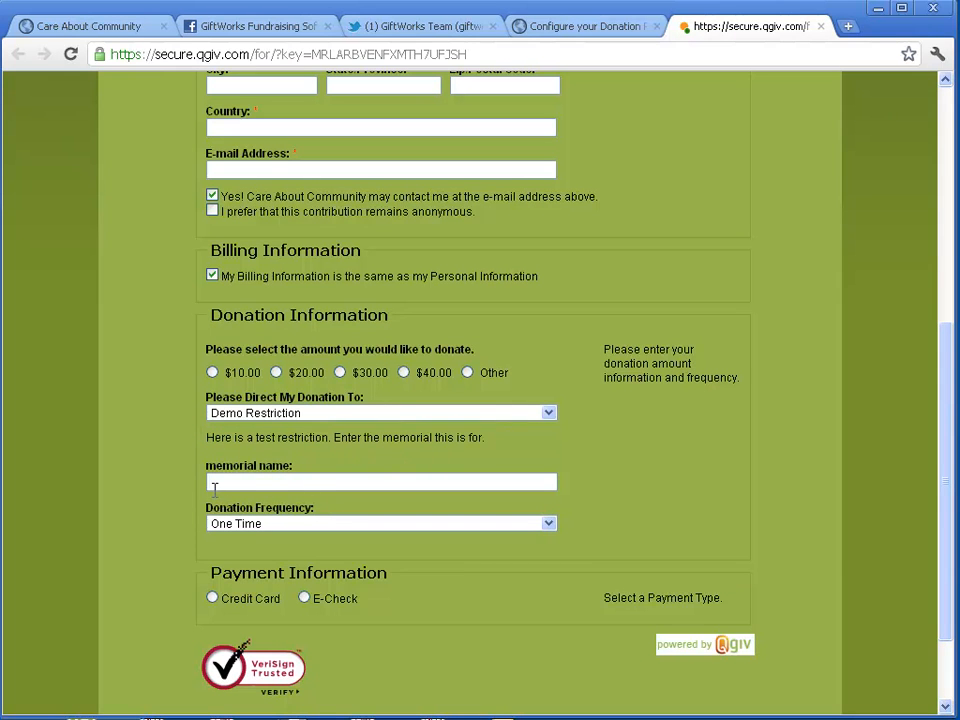
Enter the memorial name 'In memory of Patches', keep Demo Restriction, and return to GiftWorks
{"action": "left_click", "coordinate": [290, 481]}
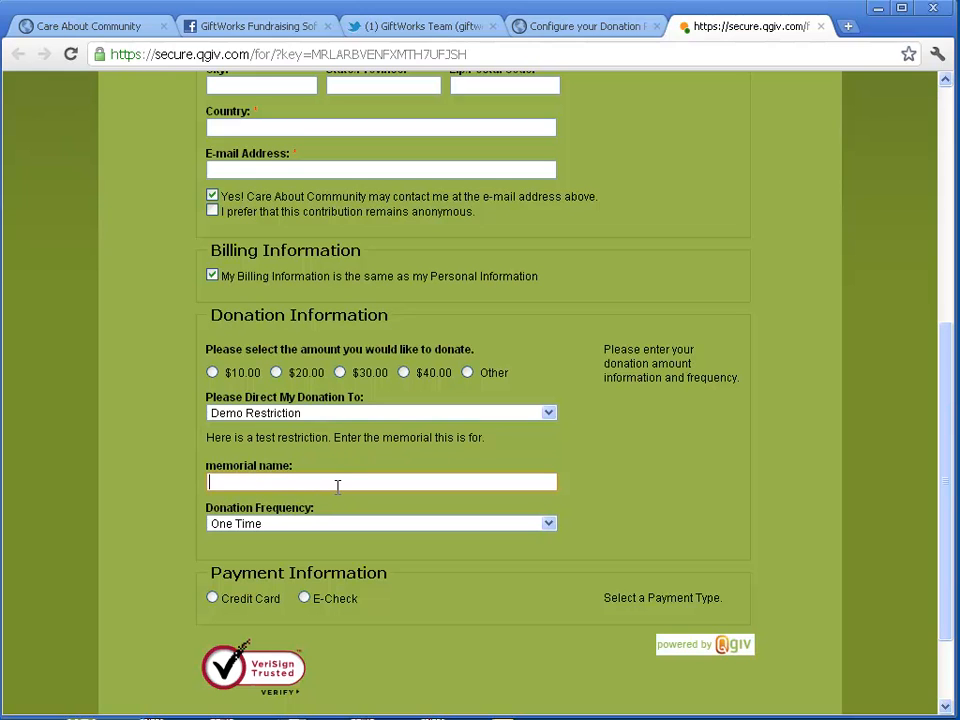
{"action": "type", "text": "Memor"}
{"action": "key", "text": "BackSpace"}
{"action": "key", "text": "BackSpace"}
{"action": "key", "text": "BackSpace"}
{"action": "key", "text": "BackSpace"}
{"action": "key", "text": "BackSpace"}
{"action": "type", "text": "In memo"}
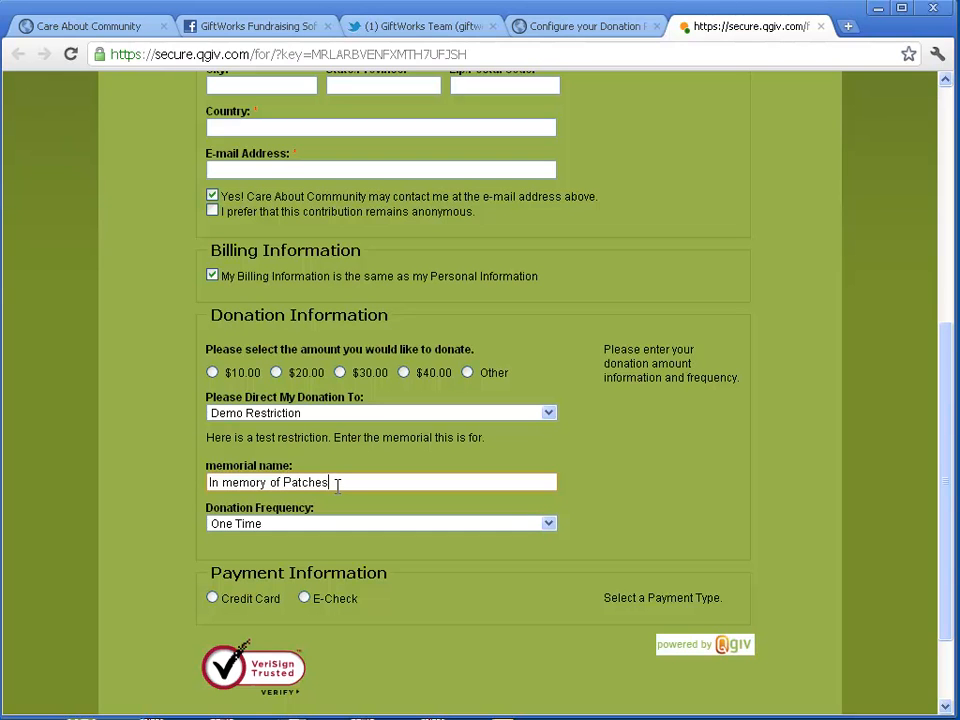
{"action": "left_click", "coordinate": [360, 414]}
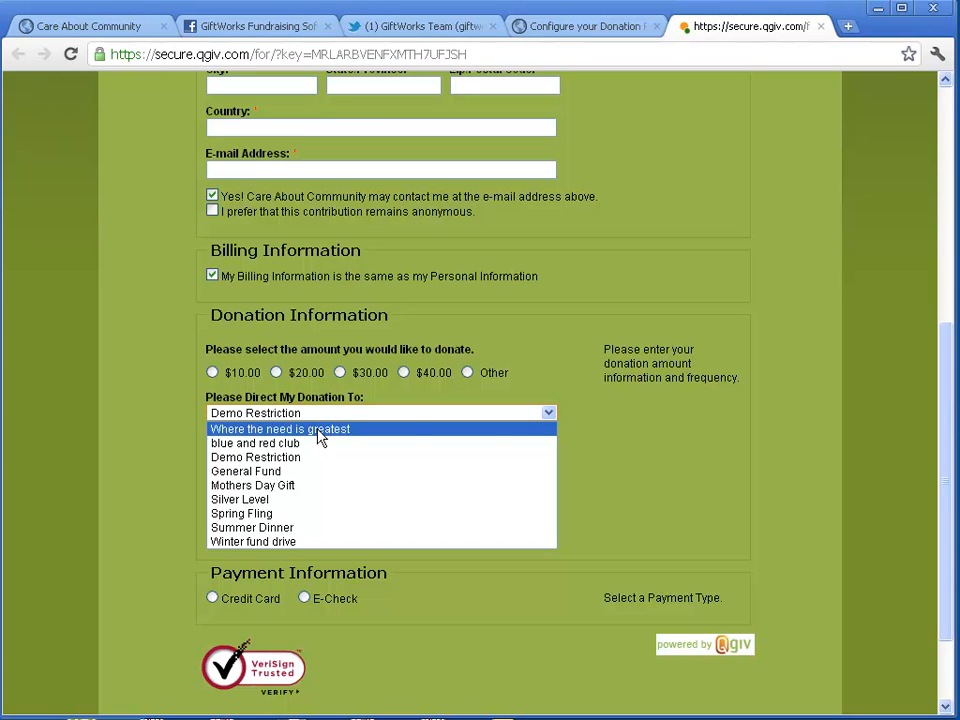
{"action": "left_click", "coordinate": [587, 422]}
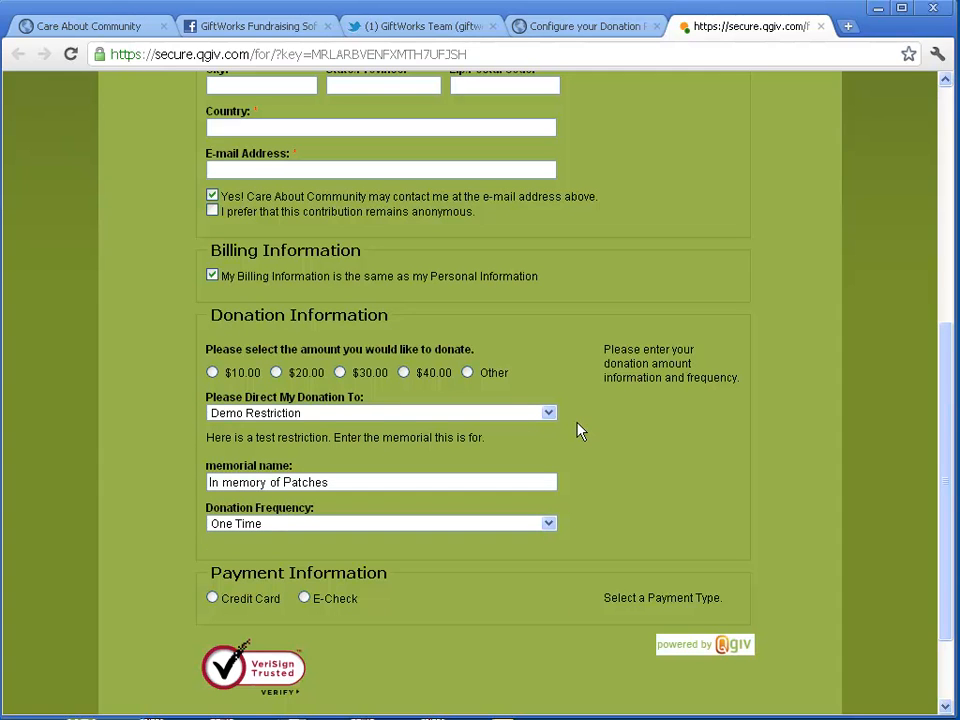
{"action": "left_click", "coordinate": [590, 30]}
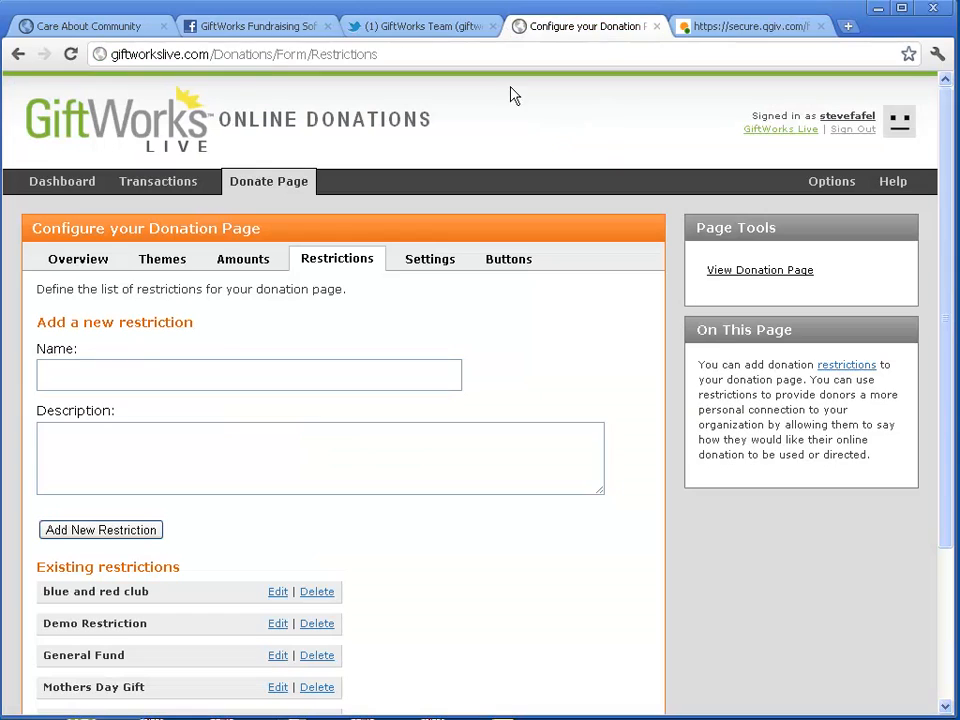
{"action": "left_click", "coordinate": [336, 266]}
{"action": "scroll", "coordinate": [357, 462], "scroll_direction": "down", "scroll_amount": 2}
{"action": "scroll", "coordinate": [354, 463], "scroll_direction": "down", "scroll_amount": 2}
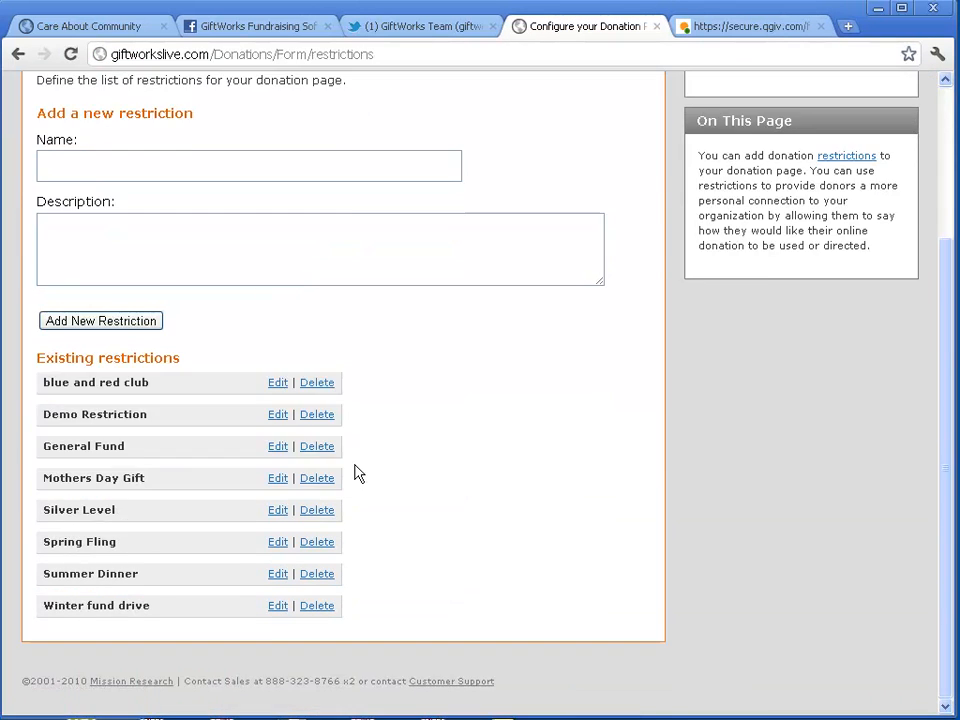
{"action": "left_click", "coordinate": [429, 262]}
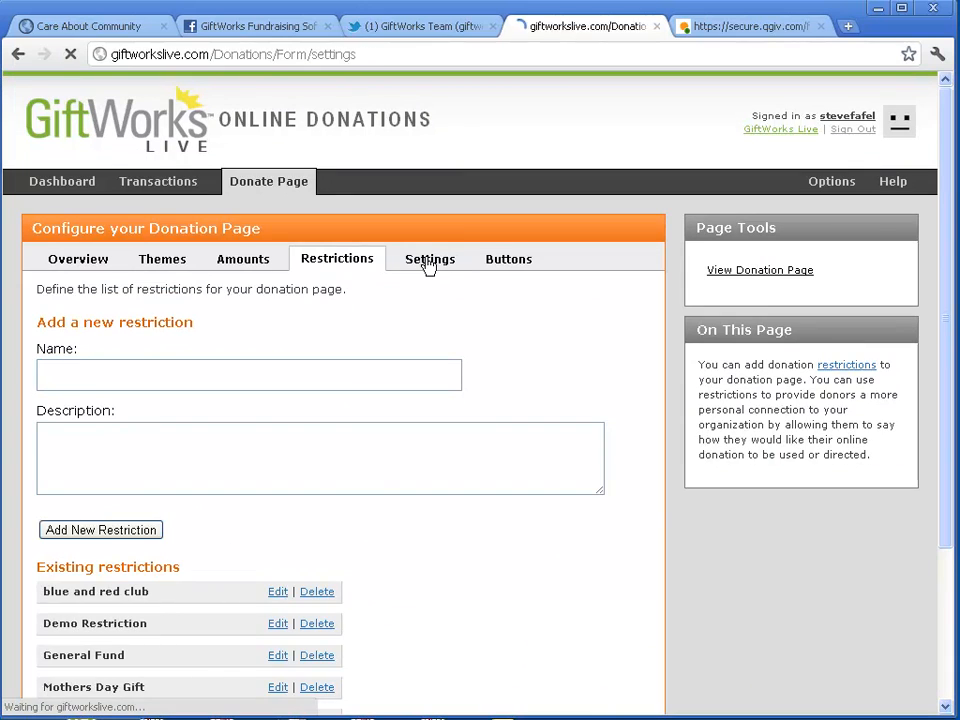
{"action": "left_click_drag", "start_coordinate": [352, 382], "coordinate": [267, 380]}
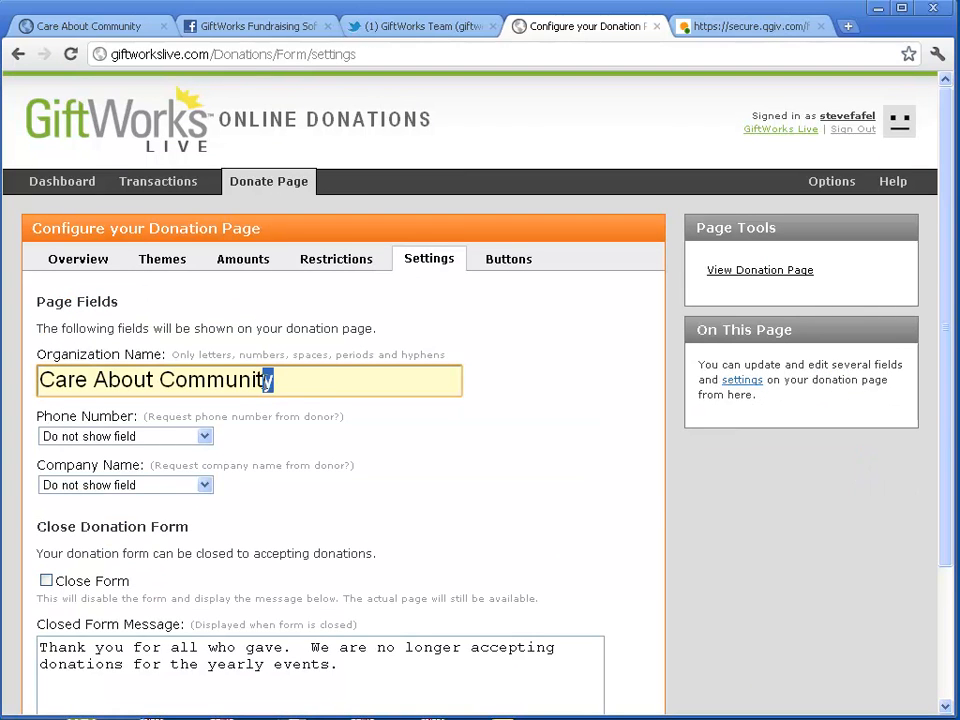
{"action": "left_click", "coordinate": [356, 381]}
{"action": "scroll", "coordinate": [356, 381], "scroll_direction": "down", "scroll_amount": 2}
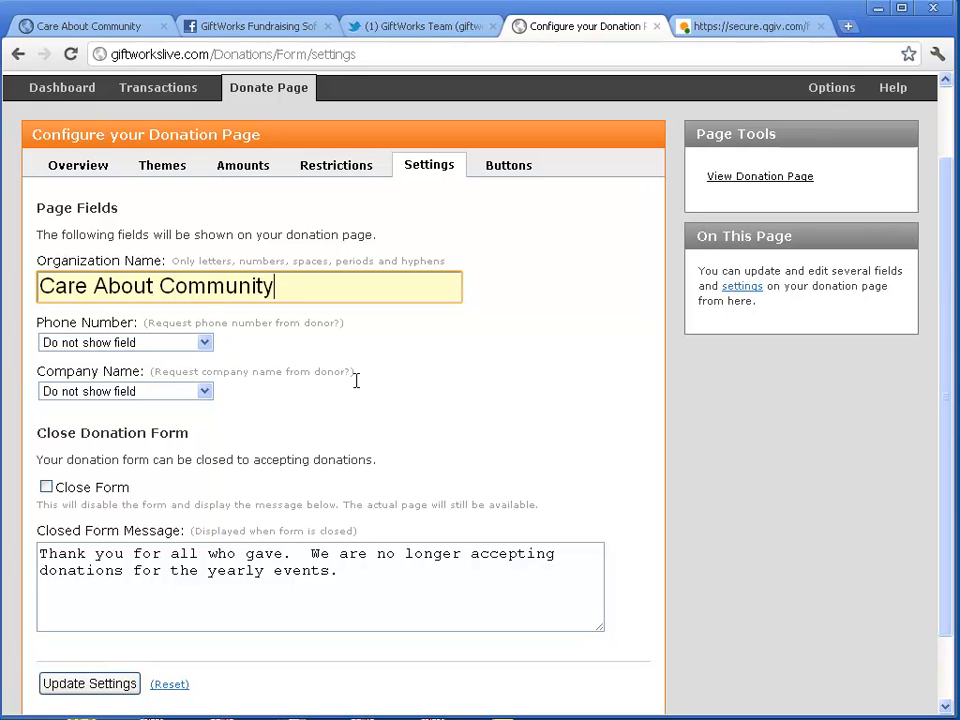
{"action": "left_click_drag", "start_coordinate": [341, 283], "coordinate": [40, 286]}
{"action": "left_click", "coordinate": [287, 281]}
{"action": "left_click_drag", "start_coordinate": [317, 281], "coordinate": [266, 287]}
{"action": "left_click", "coordinate": [731, 30]}
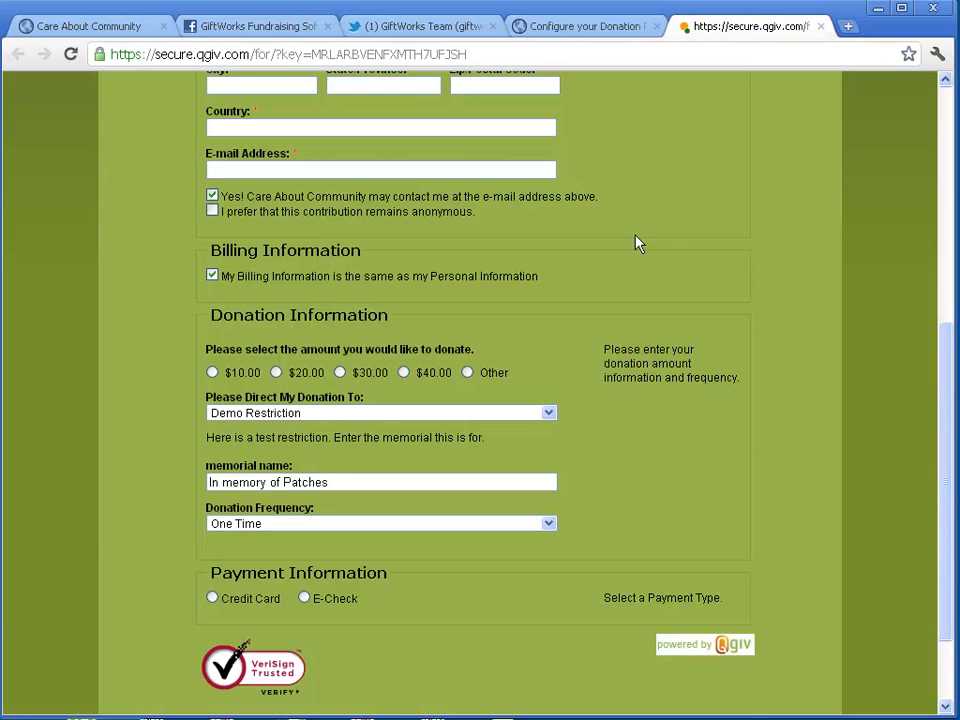
{"action": "scroll", "coordinate": [640, 210], "scroll_direction": "up", "scroll_amount": 4}
{"action": "scroll", "coordinate": [600, 501], "scroll_direction": "down", "scroll_amount": 3}
{"action": "scroll", "coordinate": [612, 497], "scroll_direction": "up", "scroll_amount": 3}
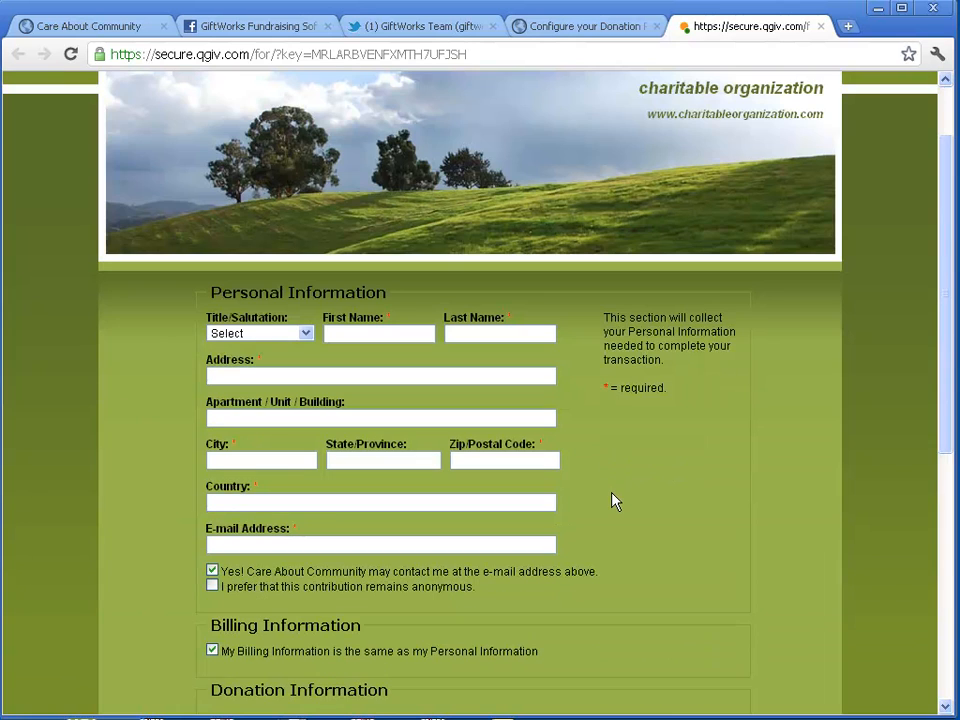
{"action": "key", "text": "F5"}
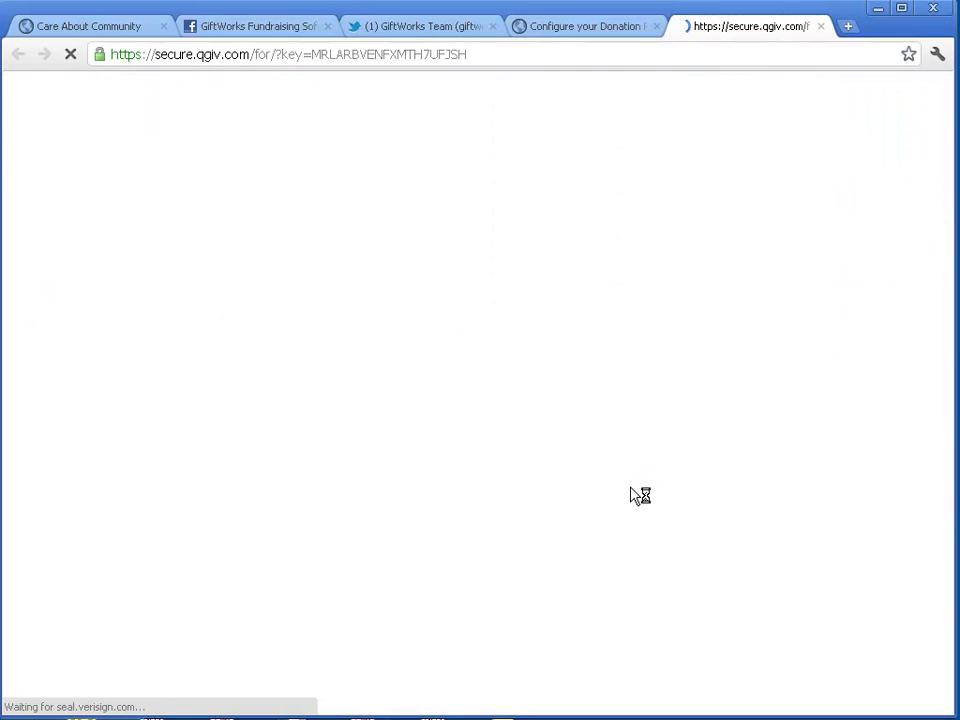
{"action": "scroll", "coordinate": [628, 490], "scroll_direction": "down", "scroll_amount": 5}
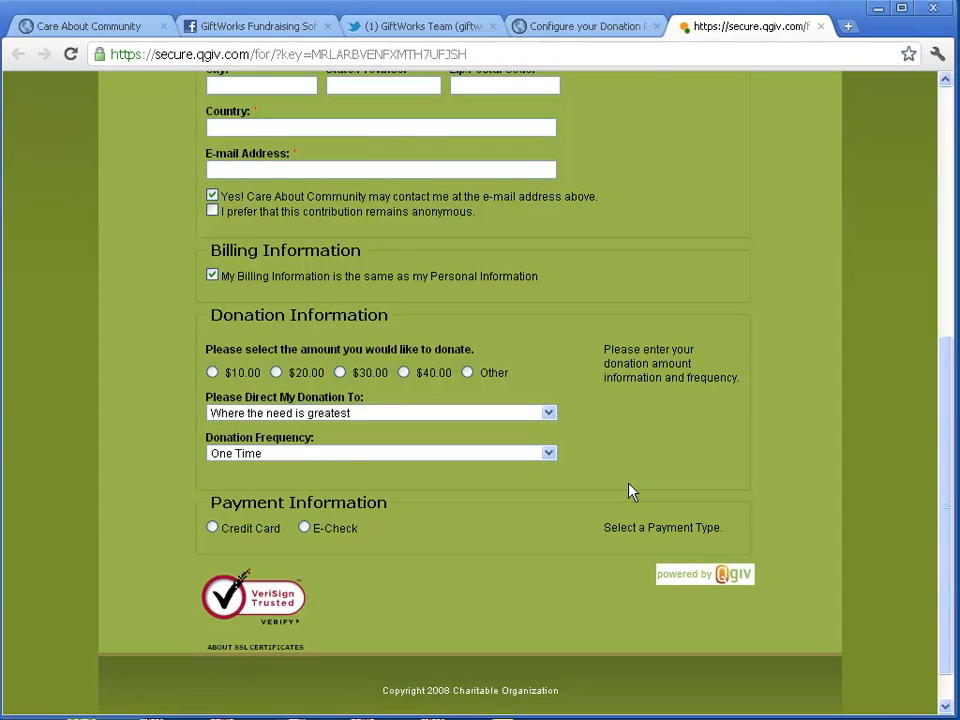
{"action": "scroll", "coordinate": [630, 490], "scroll_direction": "up", "scroll_amount": 2}
{"action": "scroll", "coordinate": [631, 490], "scroll_direction": "up", "scroll_amount": 2}
{"action": "left_click", "coordinate": [598, 28]}
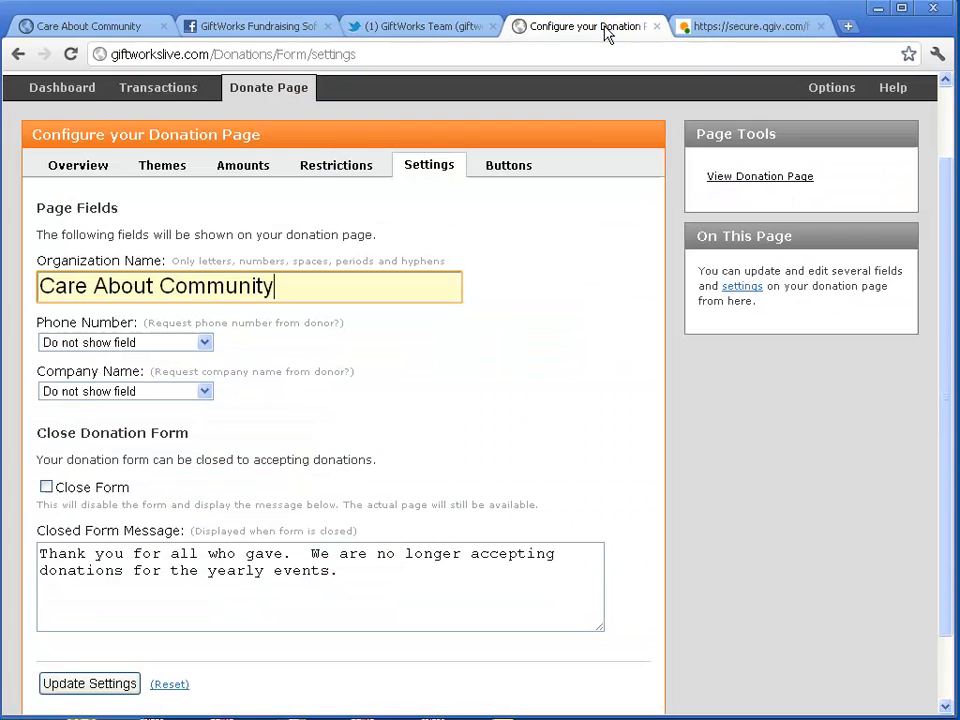
{"action": "left_click", "coordinate": [203, 343]}
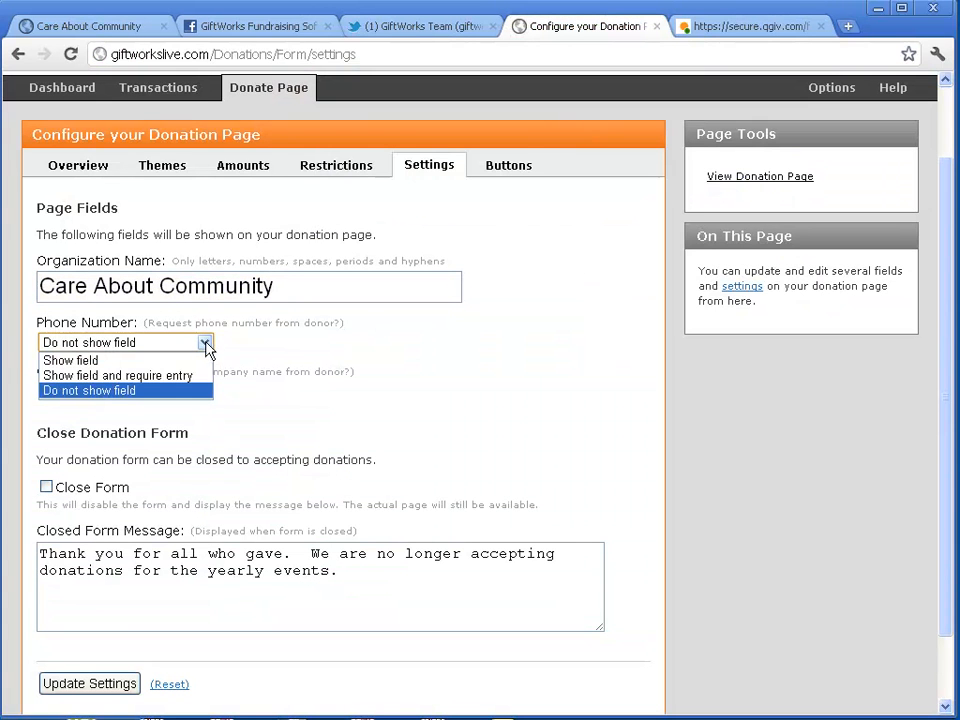
{"action": "left_click", "coordinate": [206, 344]}
{"action": "left_click", "coordinate": [720, 28]}
{"action": "scroll", "coordinate": [698, 364], "scroll_direction": "up", "scroll_amount": 1}
{"action": "scroll", "coordinate": [700, 367], "scroll_direction": "down", "scroll_amount": 4}
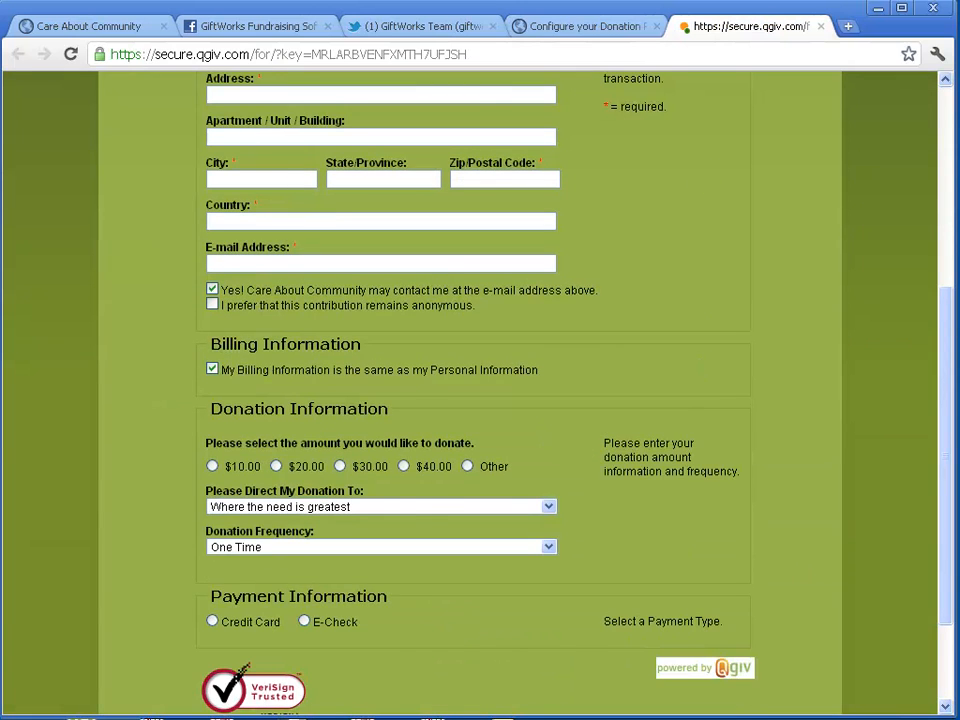
{"action": "scroll", "coordinate": [700, 360], "scroll_direction": "up", "scroll_amount": 5}
{"action": "left_click", "coordinate": [606, 26]}
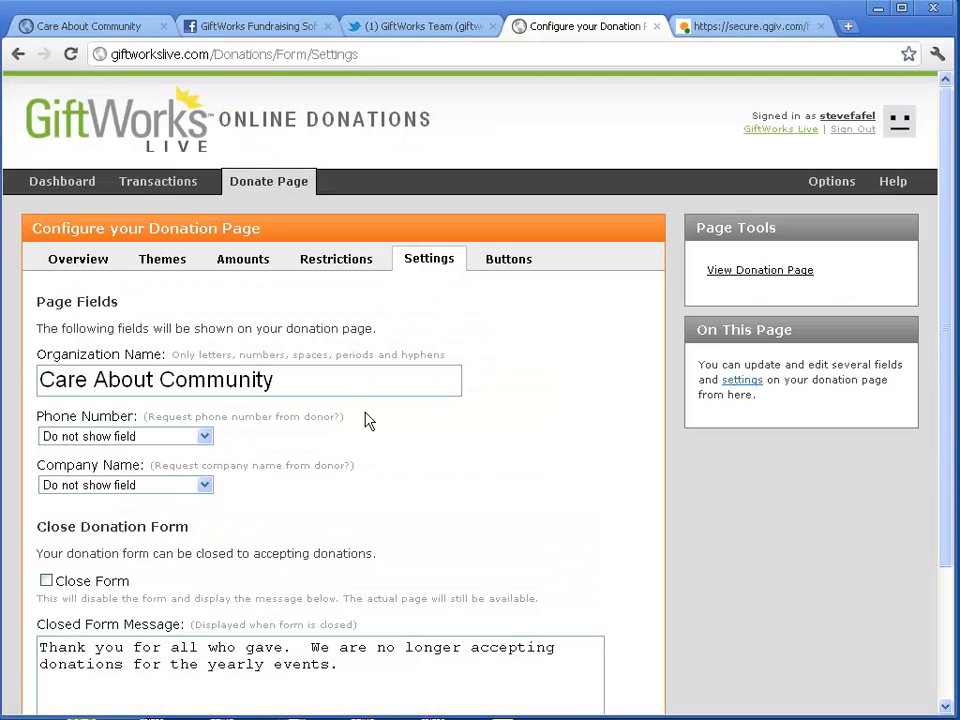
{"action": "triple_click", "coordinate": [262, 379]}
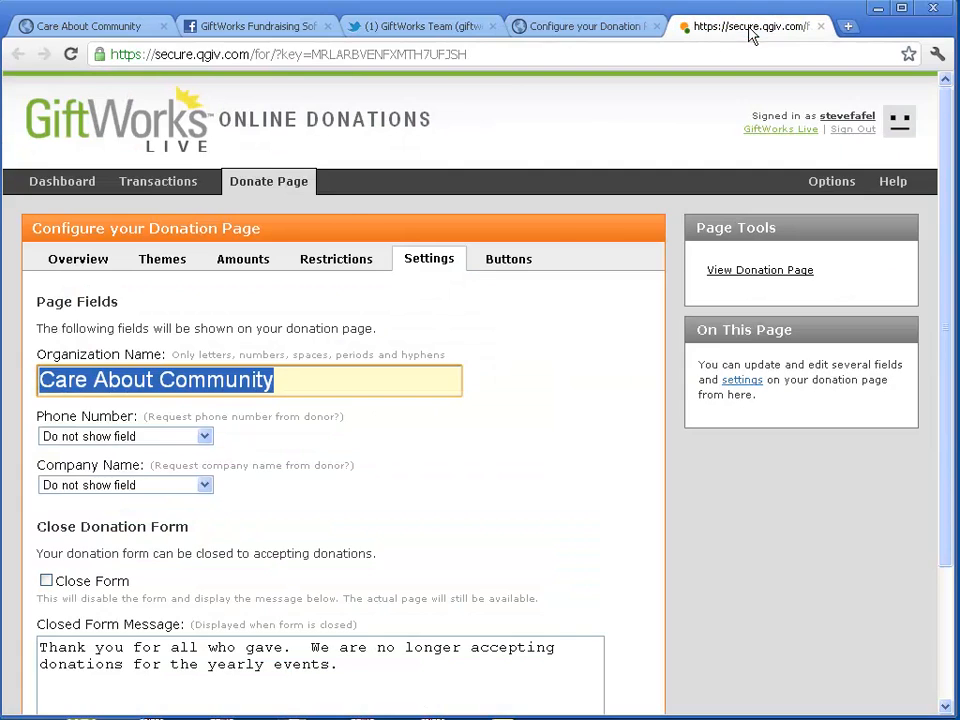
{"action": "left_click", "coordinate": [750, 30]}
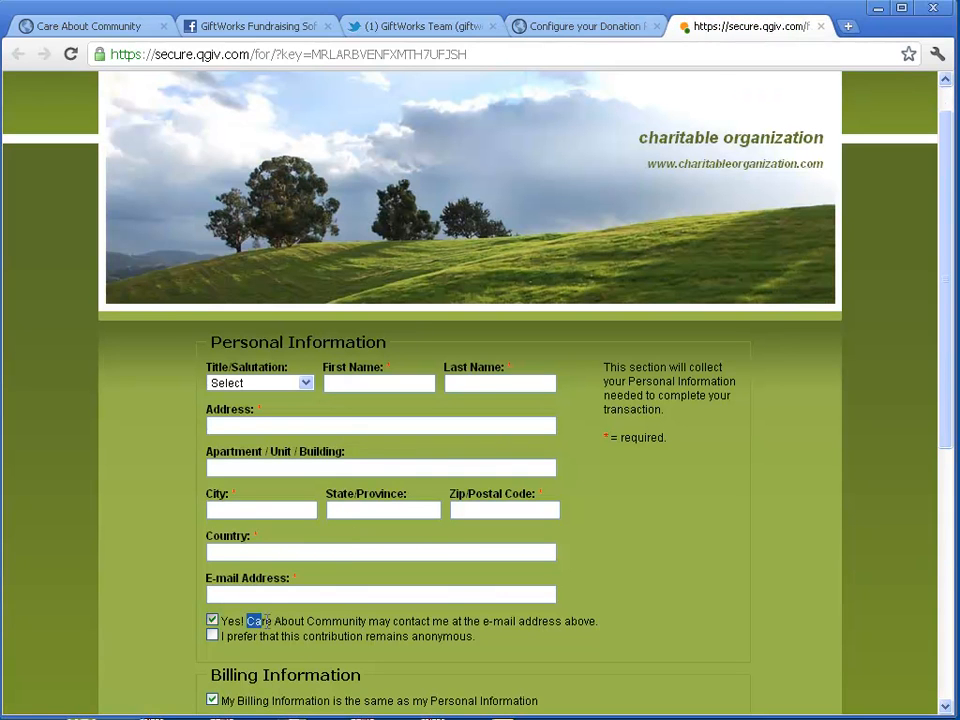
{"action": "left_click_drag", "start_coordinate": [248, 622], "coordinate": [369, 622]}
{"action": "left_click", "coordinate": [565, 621]}
{"action": "left_click", "coordinate": [607, 33]}
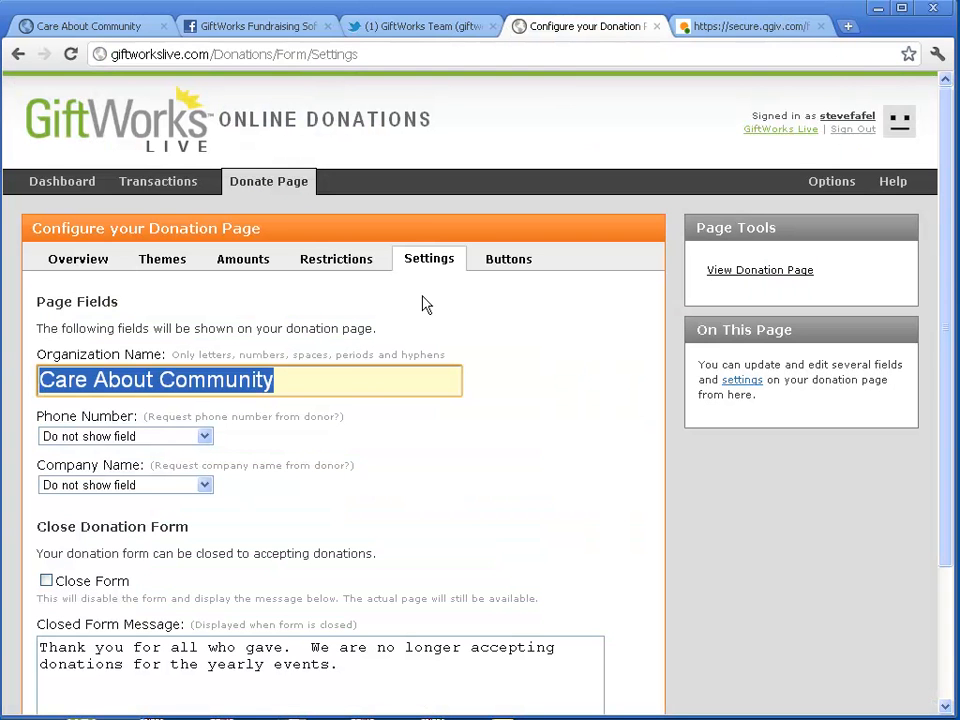
{"action": "left_click", "coordinate": [205, 439]}
{"action": "left_click", "coordinate": [205, 439]}
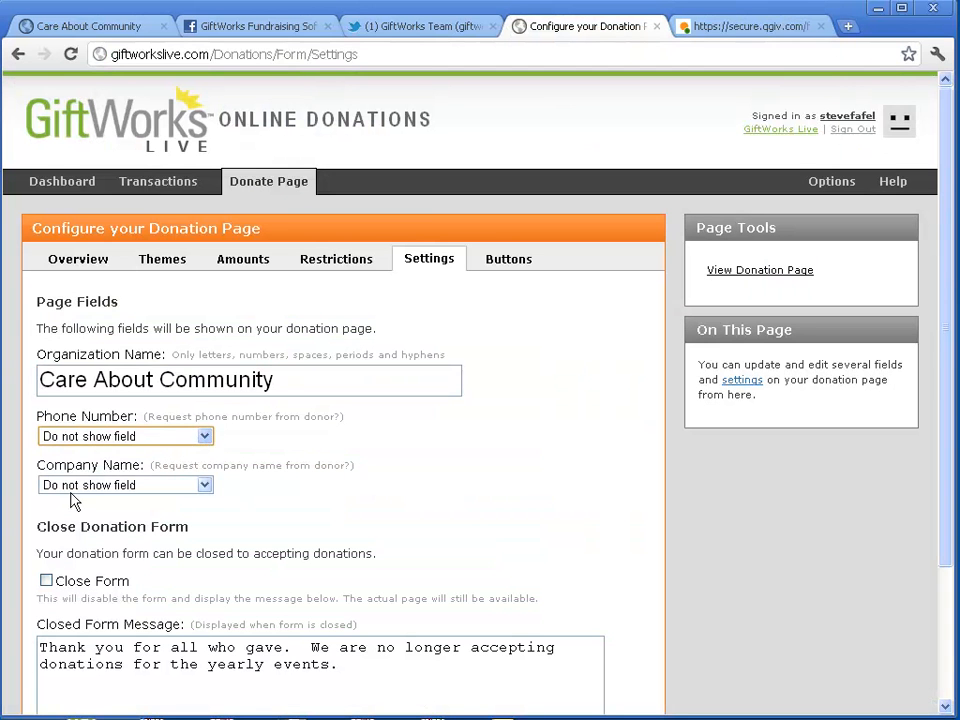
{"action": "scroll", "coordinate": [383, 465], "scroll_direction": "down", "scroll_amount": 3}
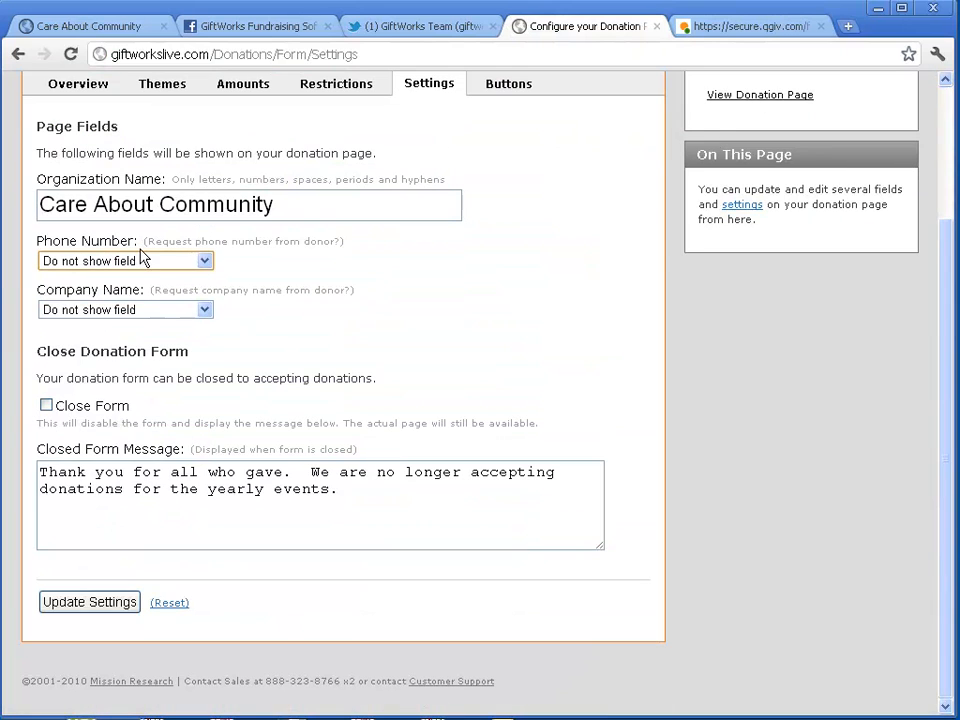
Review the Phone Number and Company Name display options and reload the live donation form
{"action": "left_click", "coordinate": [205, 261]}
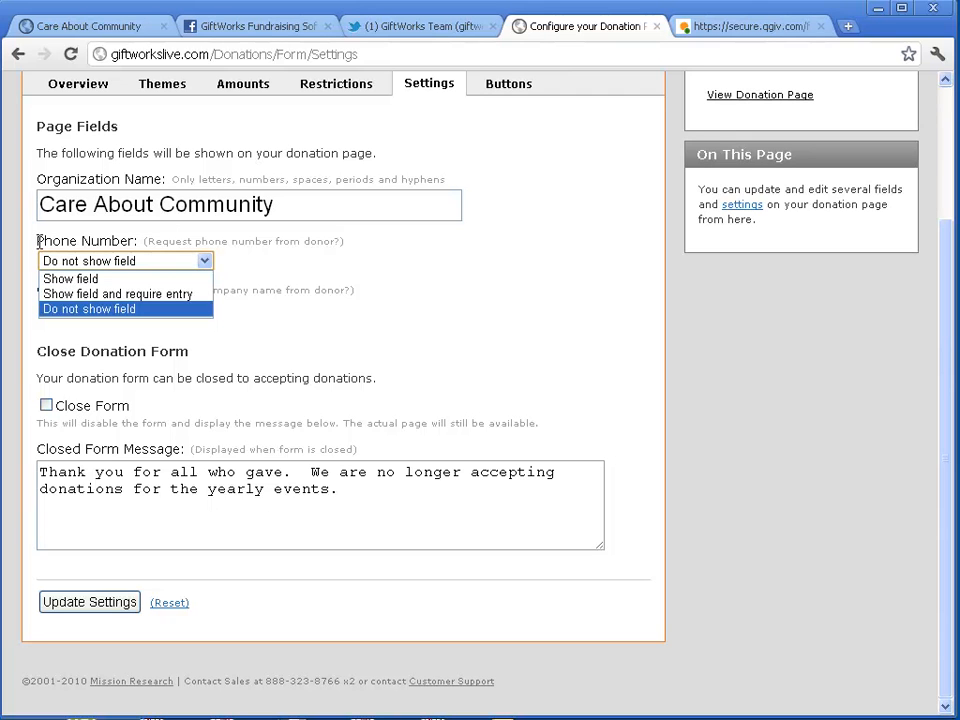
{"action": "left_click_drag", "start_coordinate": [38, 242], "coordinate": [133, 242]}
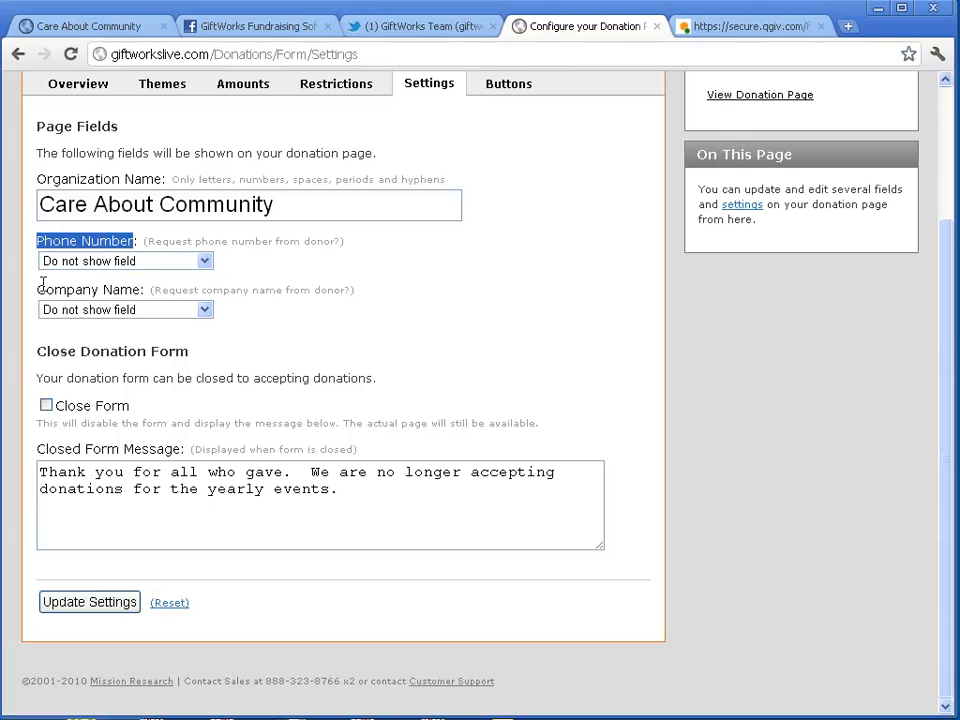
{"action": "left_click_drag", "start_coordinate": [38, 290], "coordinate": [164, 289]}
{"action": "left_click", "coordinate": [241, 288]}
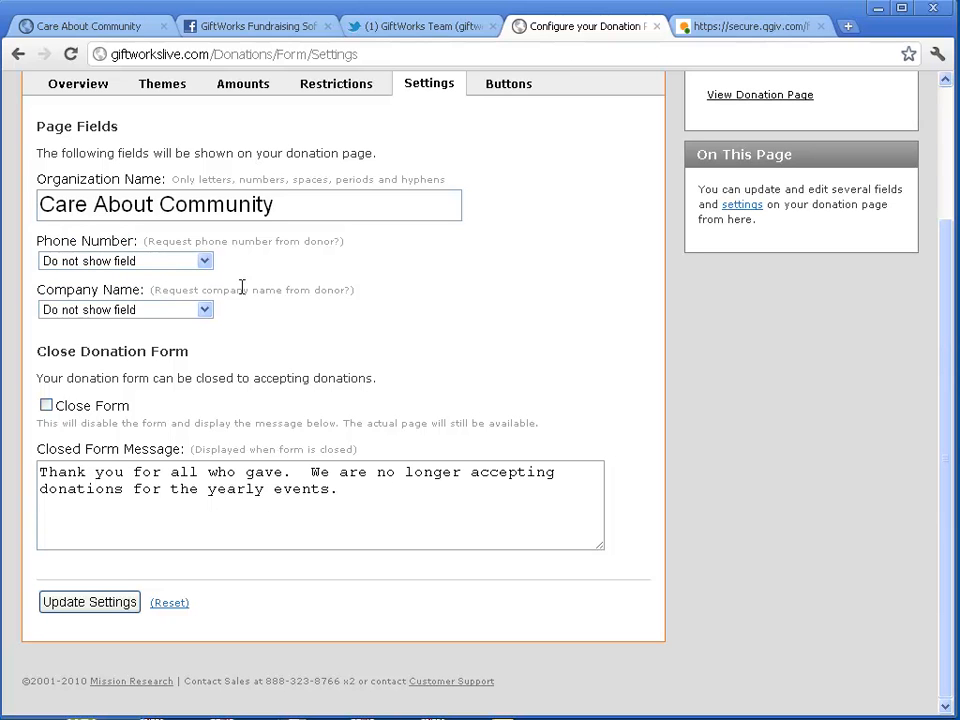
{"action": "left_click", "coordinate": [203, 310]}
{"action": "left_click", "coordinate": [100, 355]}
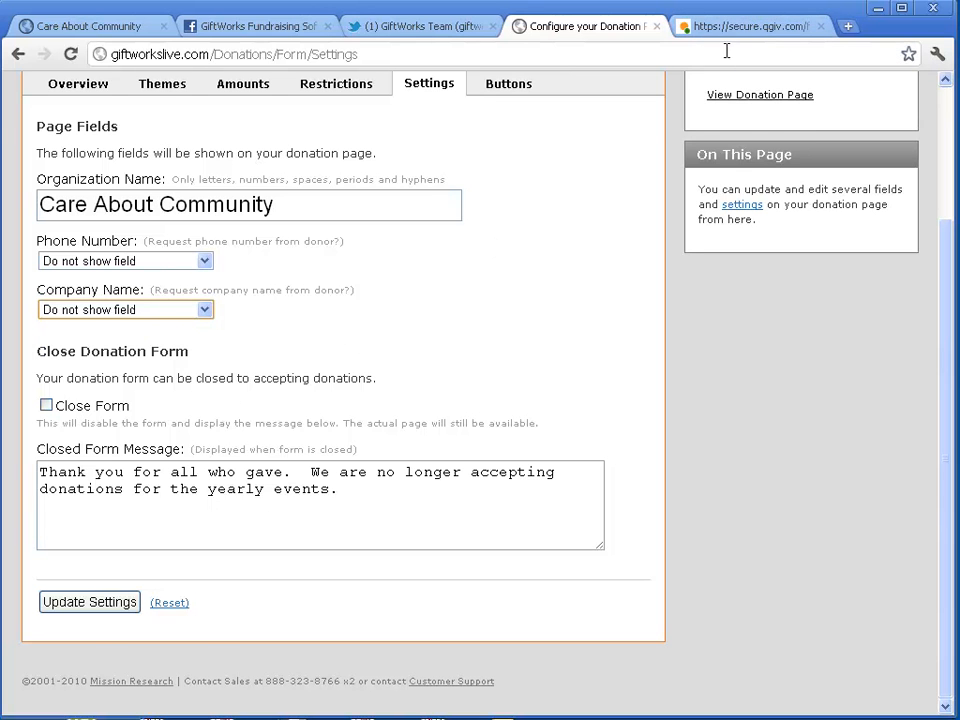
{"action": "left_click", "coordinate": [745, 26]}
{"action": "key", "text": "F5"}
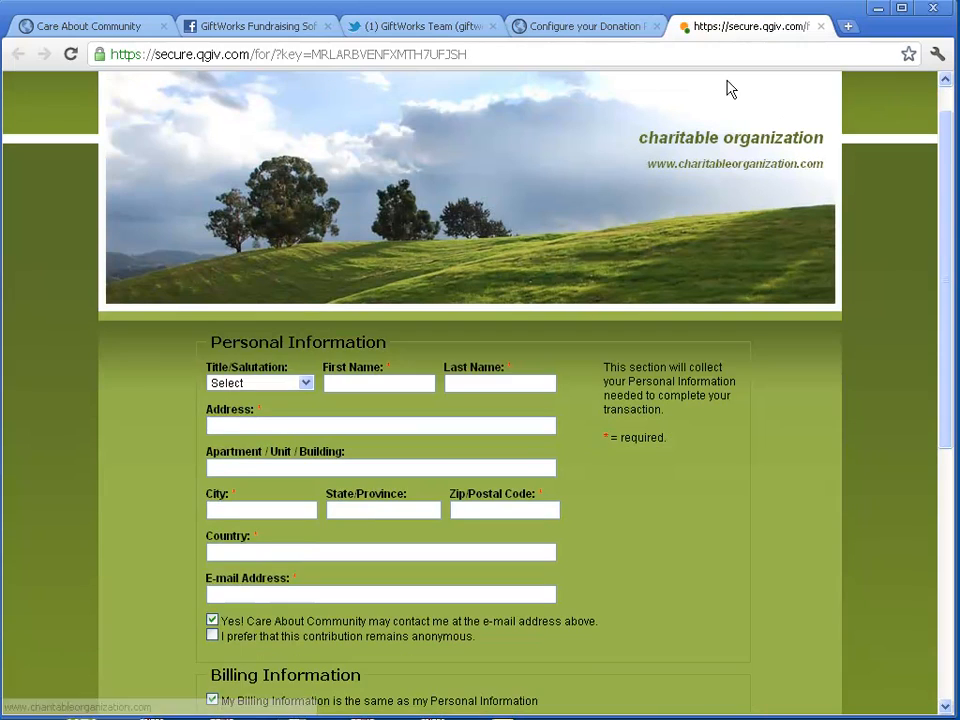
{"action": "left_click", "coordinate": [600, 28]}
Set Company Name to 'Show field' and Phone Number to required, save, and preview the form
{"action": "left_click", "coordinate": [80, 310]}
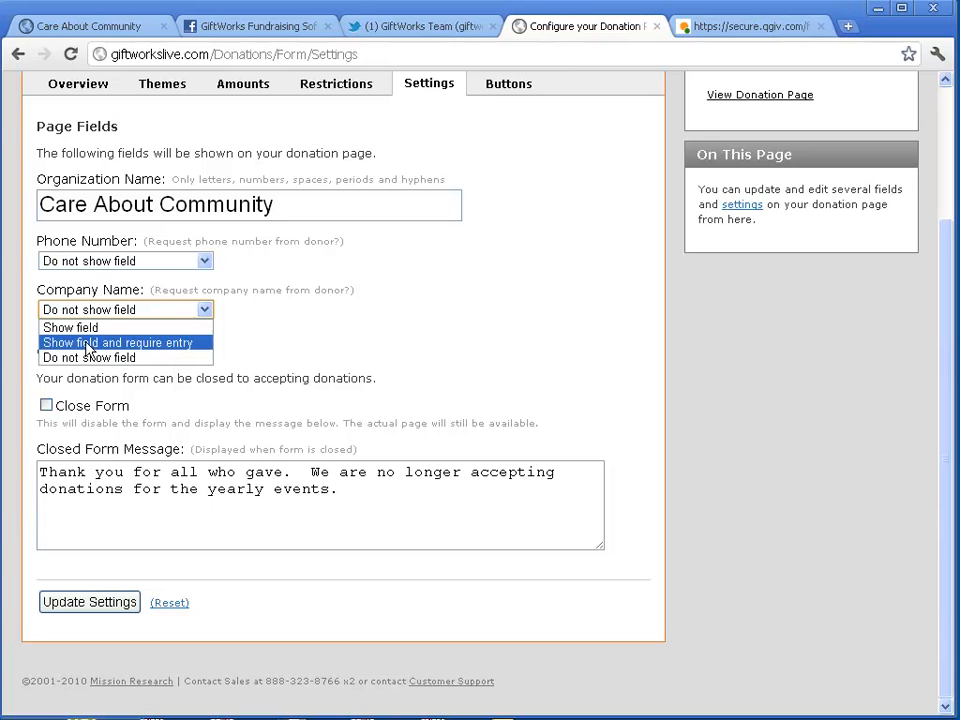
{"action": "left_click", "coordinate": [80, 325]}
{"action": "left_click", "coordinate": [100, 261]}
{"action": "left_click", "coordinate": [80, 292]}
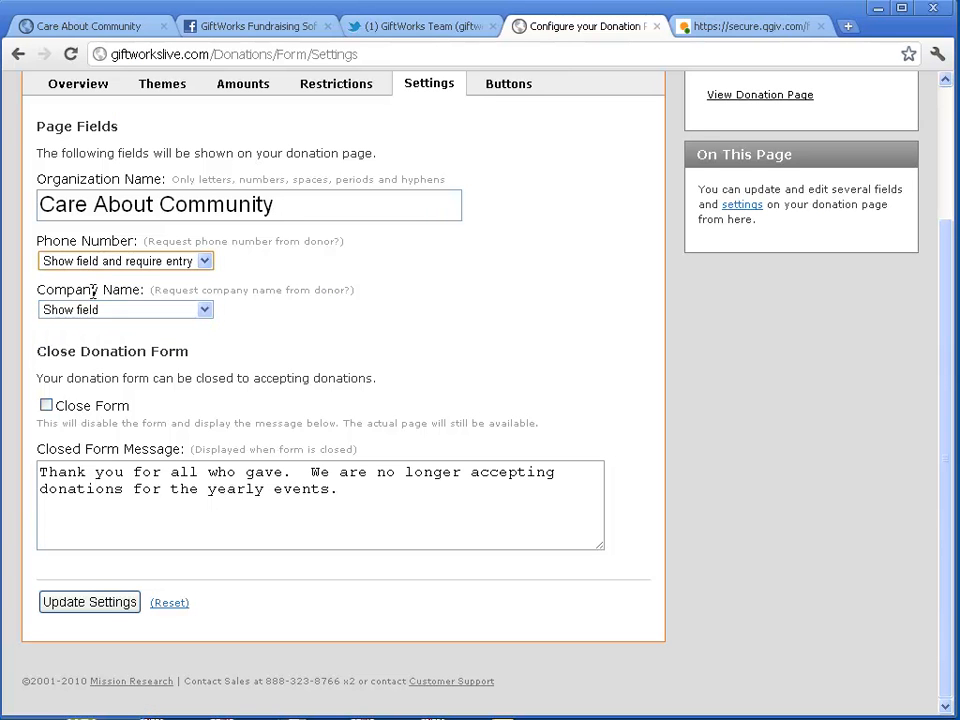
{"action": "left_click", "coordinate": [100, 602]}
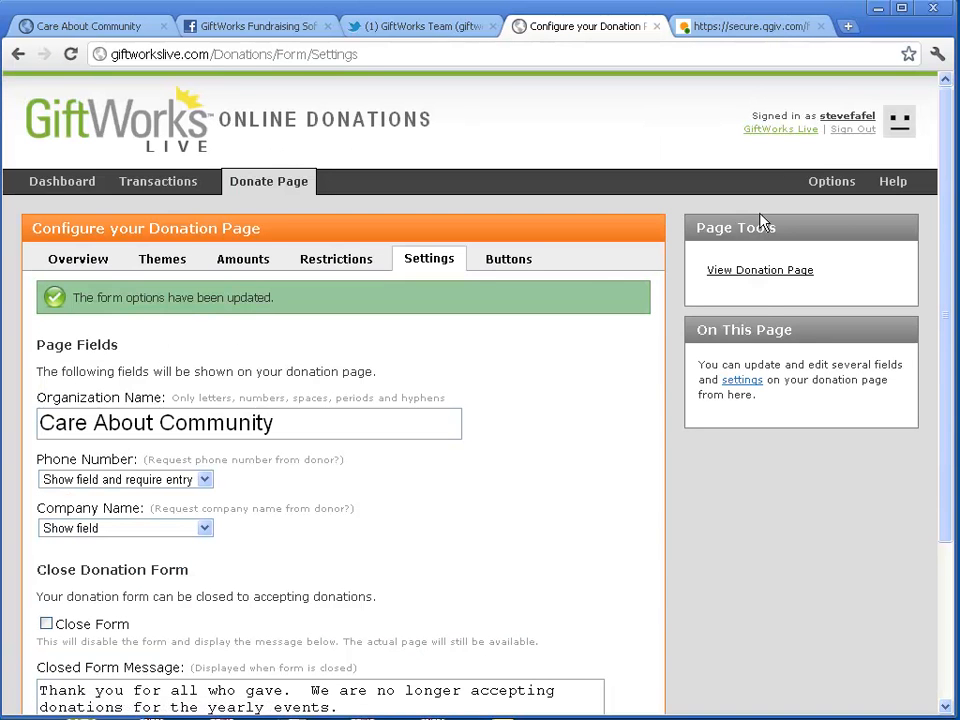
{"action": "left_click", "coordinate": [753, 270]}
{"action": "left_click", "coordinate": [752, 30]}
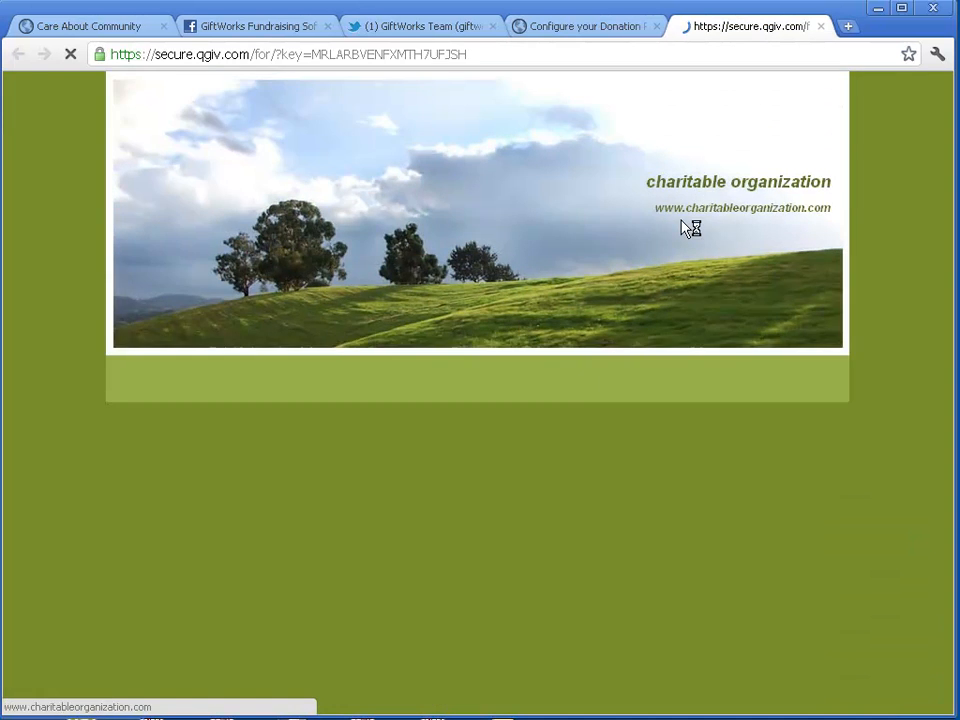
Scroll the live Qgiv form to check the new Company field and the required Phone number
{"action": "scroll", "coordinate": [636, 287], "scroll_direction": "down", "scroll_amount": 3}
{"action": "scroll", "coordinate": [636, 287], "scroll_direction": "up", "scroll_amount": 2}
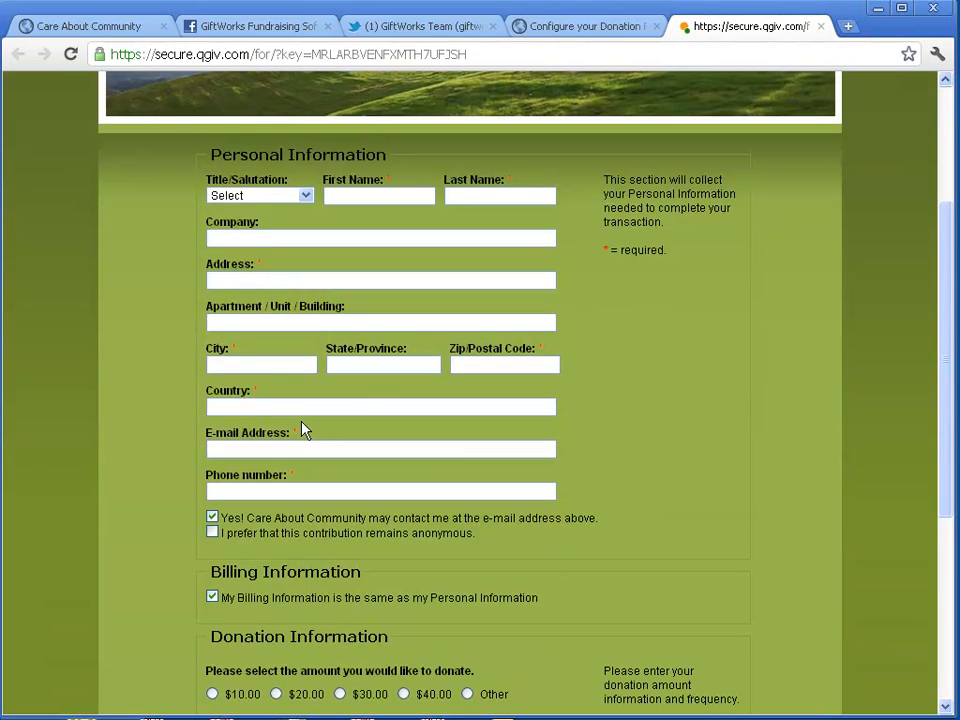
{"action": "left_click_drag", "start_coordinate": [303, 484], "coordinate": [291, 492]}
{"action": "left_click", "coordinate": [272, 224]}
{"action": "scroll", "coordinate": [347, 525], "scroll_direction": "down", "scroll_amount": 4}
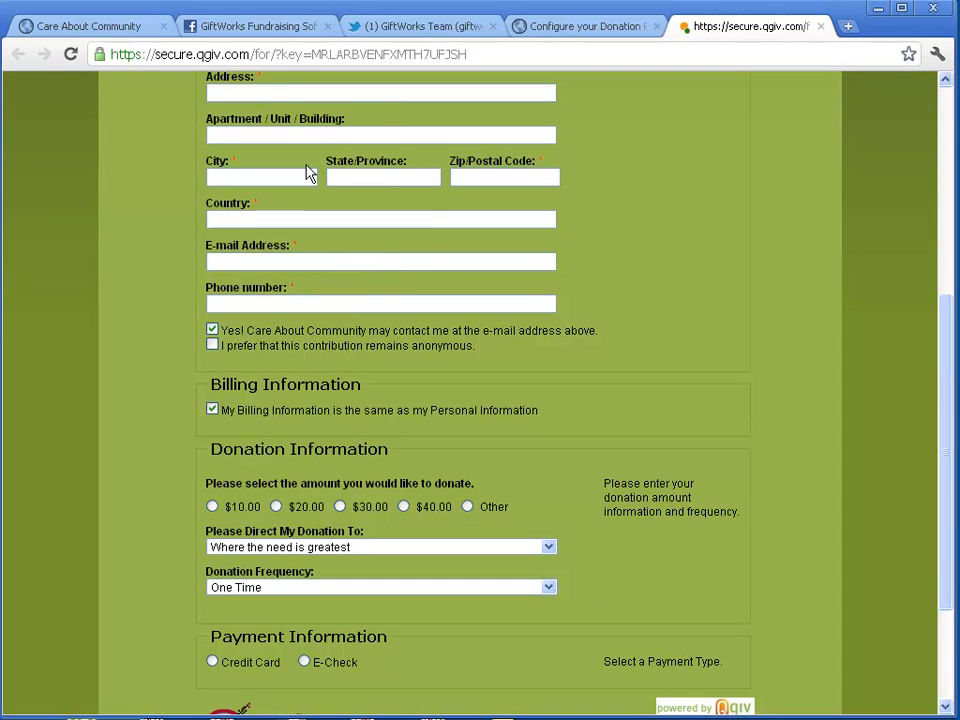
{"action": "left_click", "coordinate": [592, 27]}
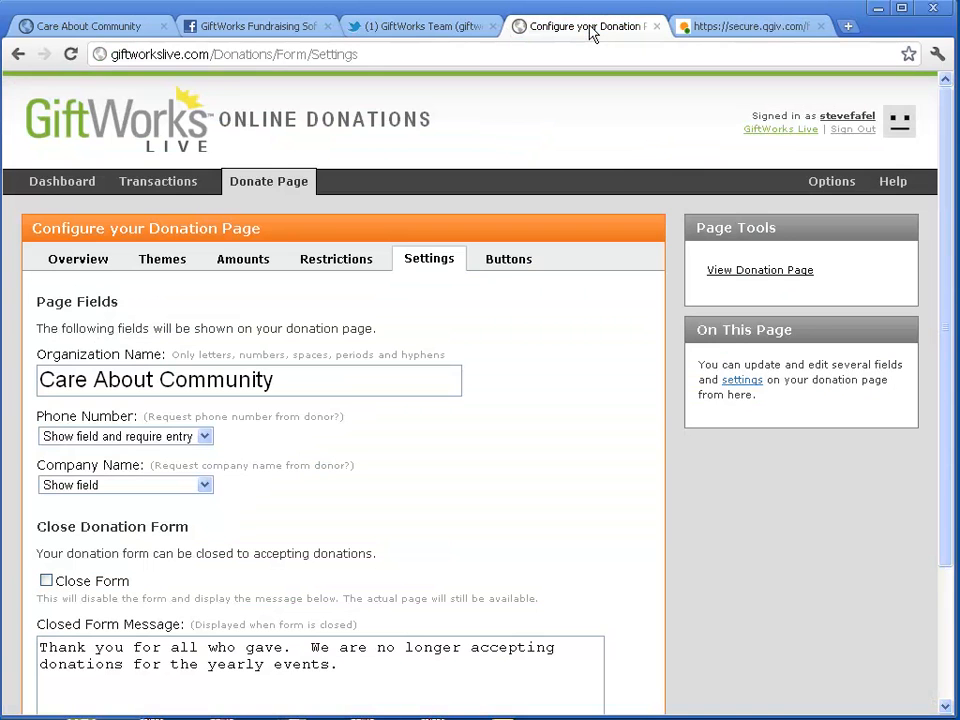
Enable Close Form, update the settings, and reload the live Qgiv form to see it closed
{"action": "scroll", "coordinate": [377, 425], "scroll_direction": "down", "scroll_amount": 4}
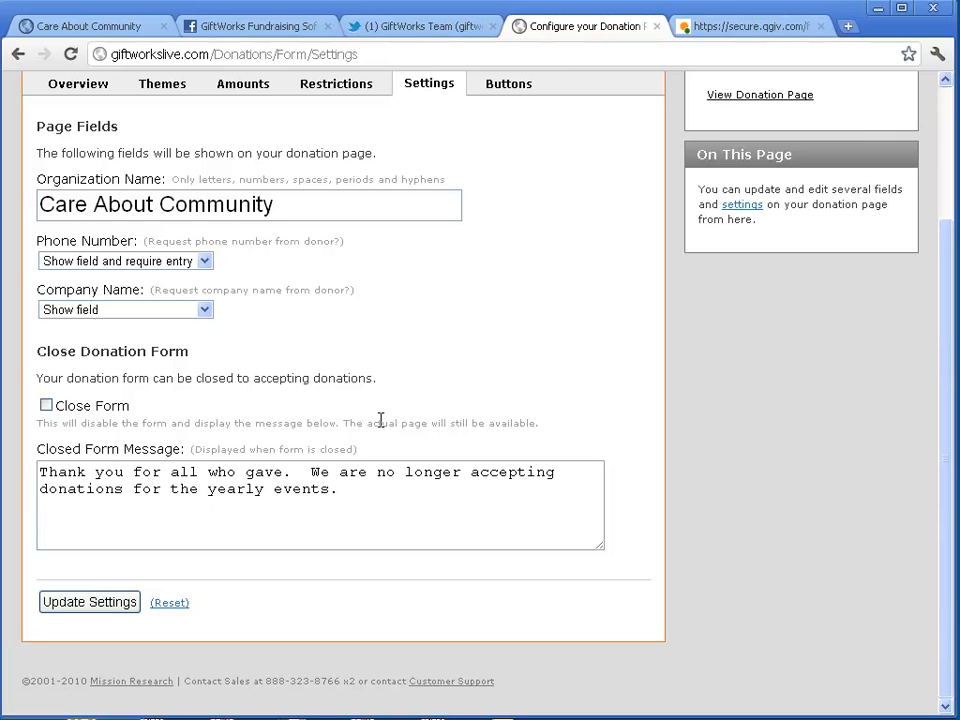
{"action": "left_click", "coordinate": [46, 406]}
{"action": "left_click", "coordinate": [117, 608]}
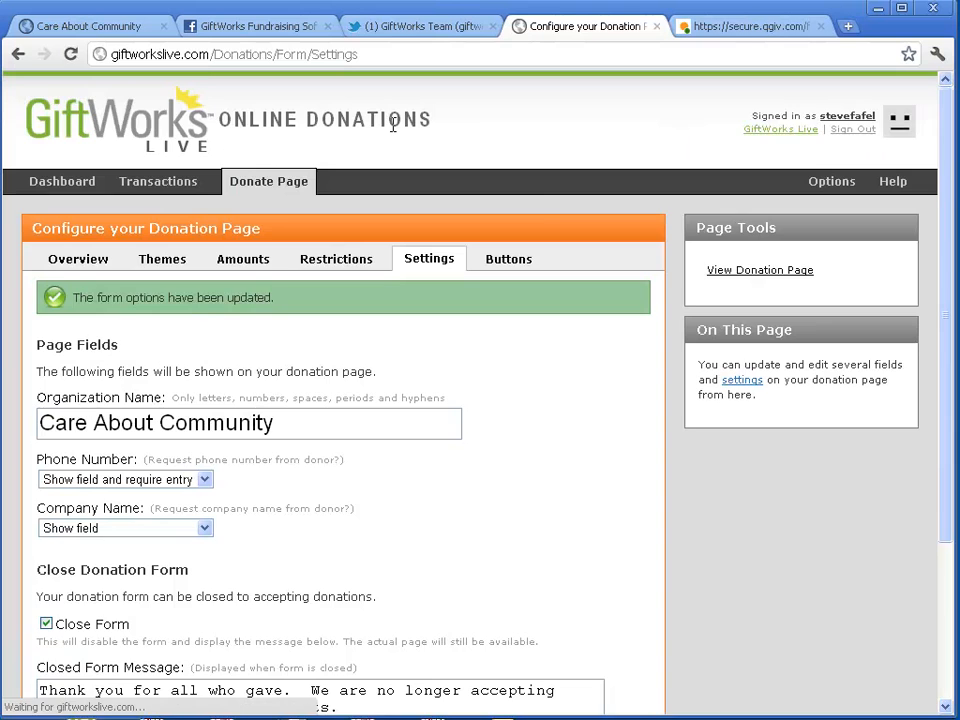
{"action": "left_click", "coordinate": [743, 30]}
{"action": "key", "text": "F5"}
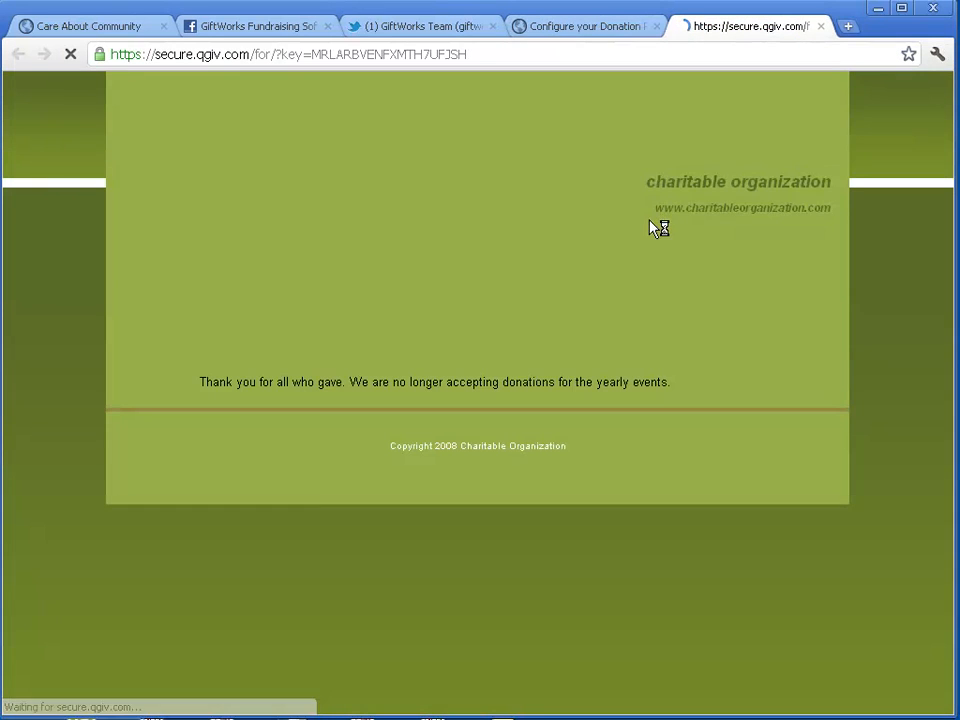
Confirm the closed form's thank-you message on the live Qgiv page
{"action": "left_click_drag", "start_coordinate": [226, 382], "coordinate": [602, 382]}
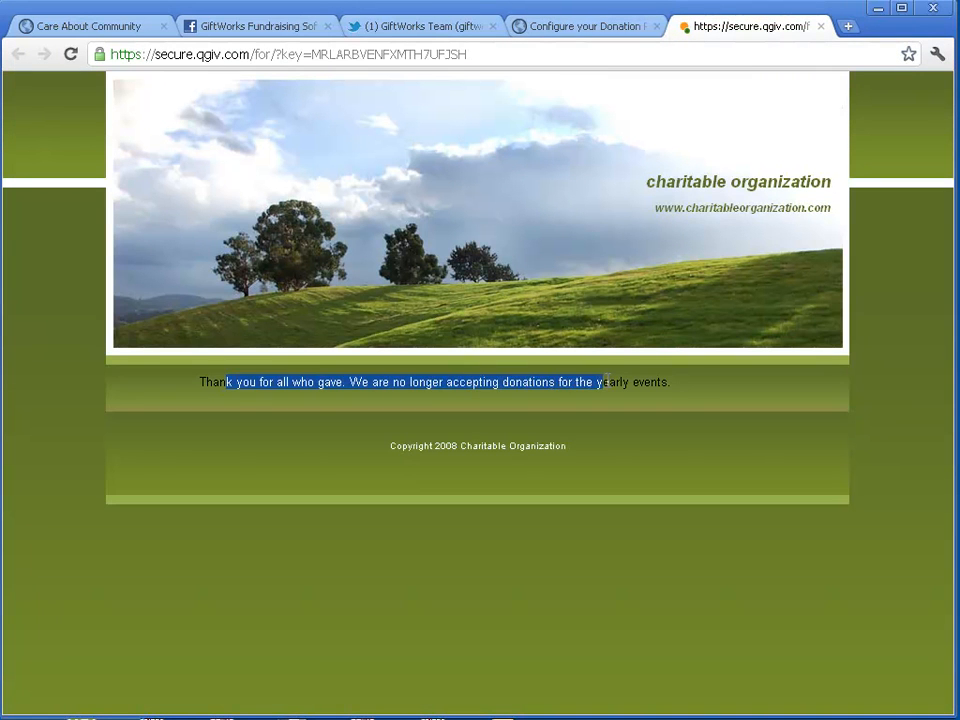
{"action": "left_click", "coordinate": [683, 388]}
{"action": "left_click", "coordinate": [594, 27]}
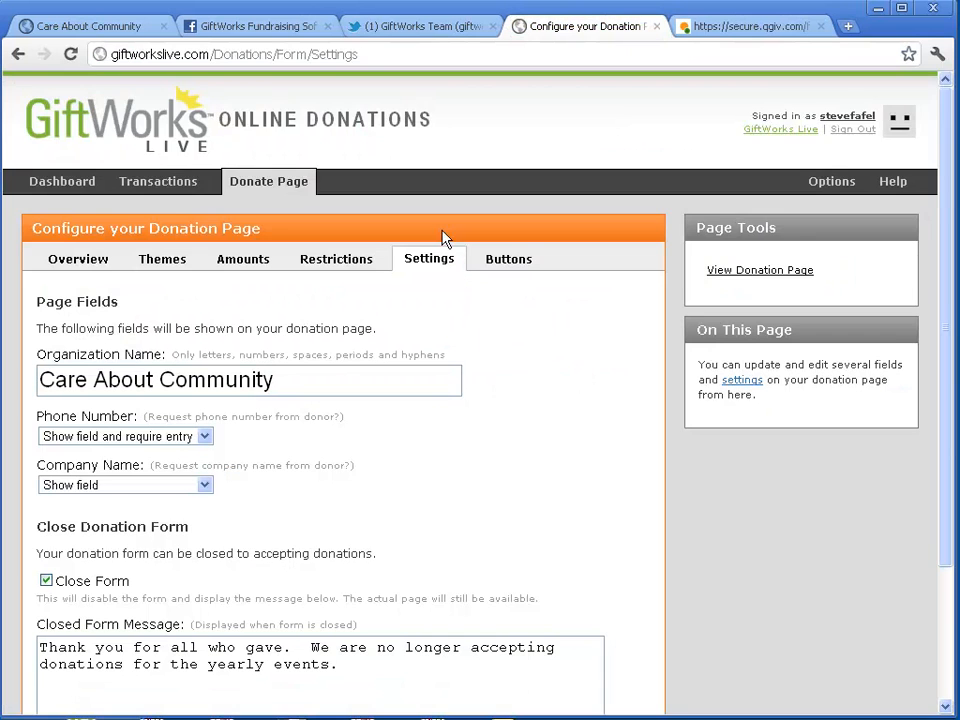
Uncheck Close Form and update the settings so the form accepts donations again
{"action": "scroll", "coordinate": [354, 478], "scroll_direction": "down", "scroll_amount": 3}
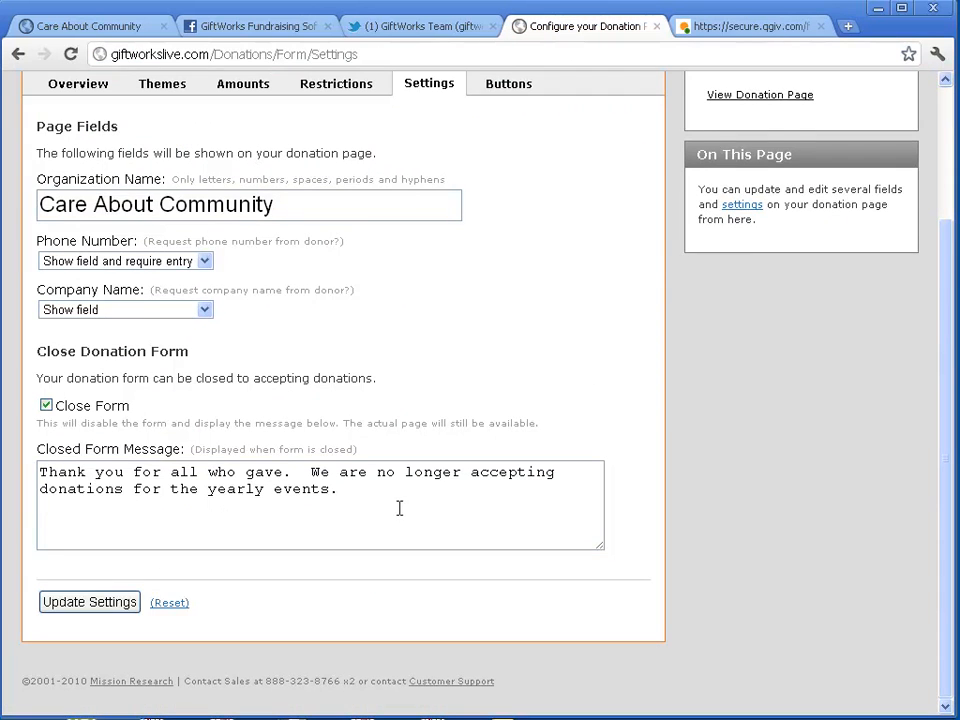
{"action": "scroll", "coordinate": [380, 510], "scroll_direction": "up", "scroll_amount": 3}
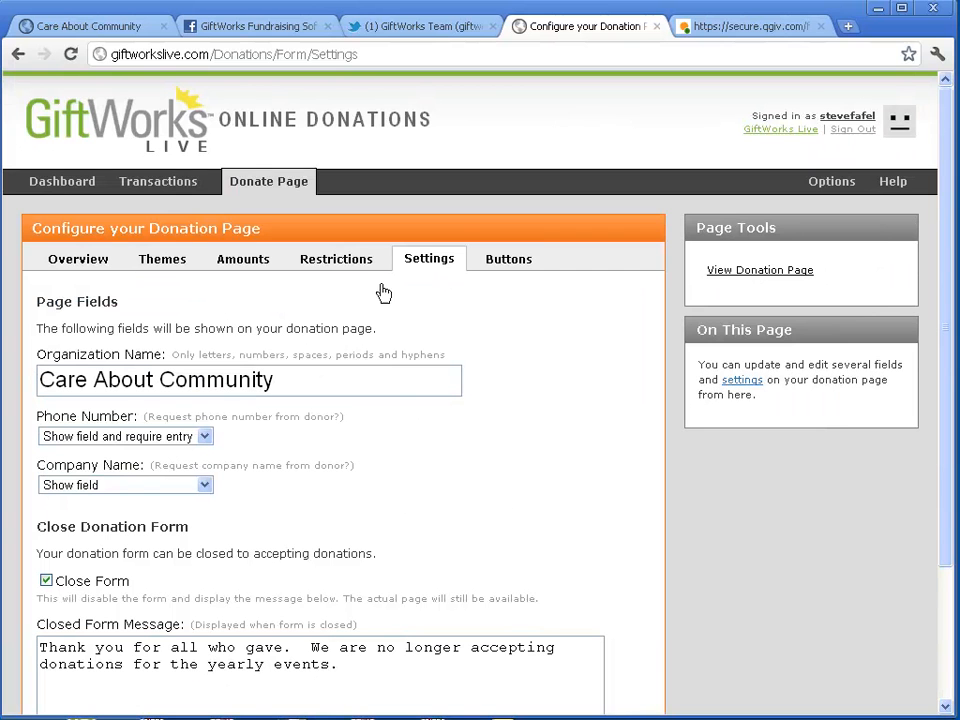
{"action": "double_click", "coordinate": [262, 381]}
{"action": "triple_click", "coordinate": [138, 383]}
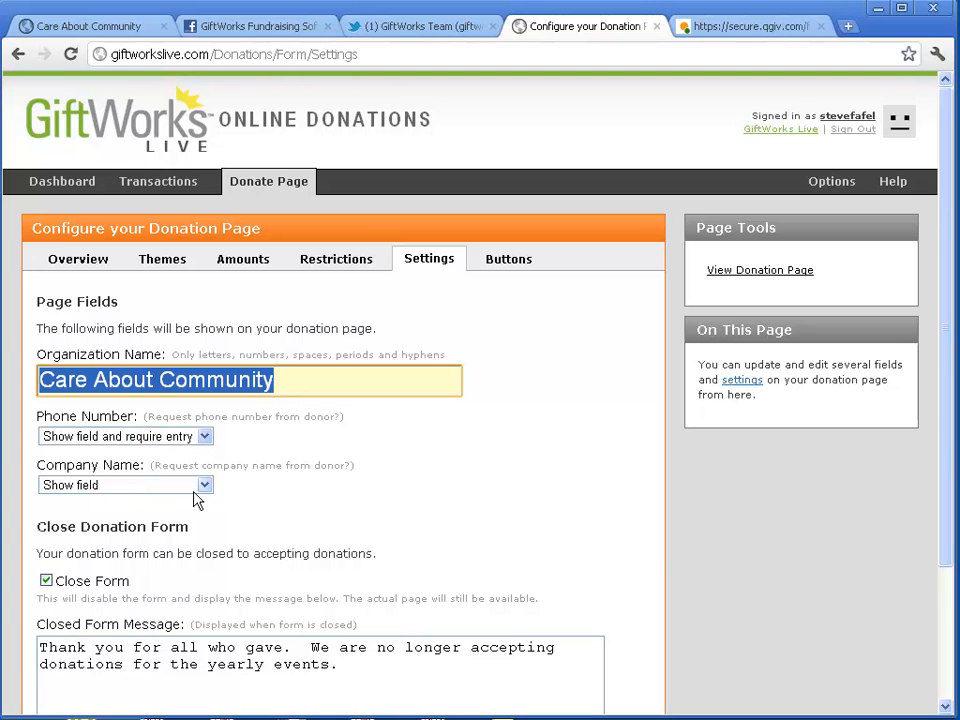
{"action": "scroll", "coordinate": [199, 502], "scroll_direction": "down", "scroll_amount": 3}
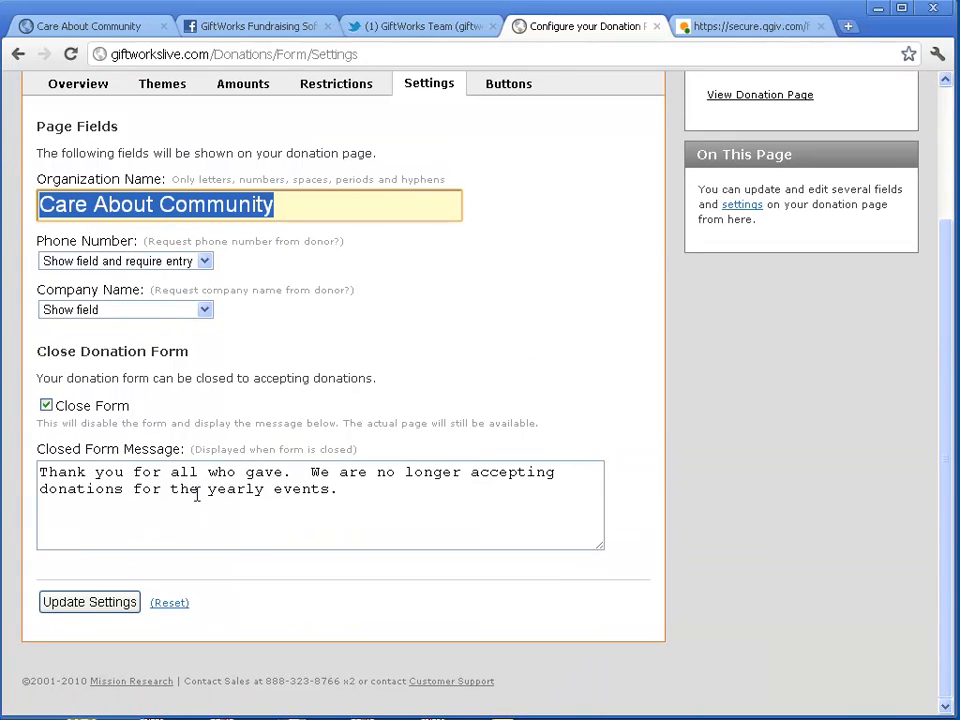
{"action": "left_click", "coordinate": [45, 406]}
{"action": "left_click", "coordinate": [112, 601]}
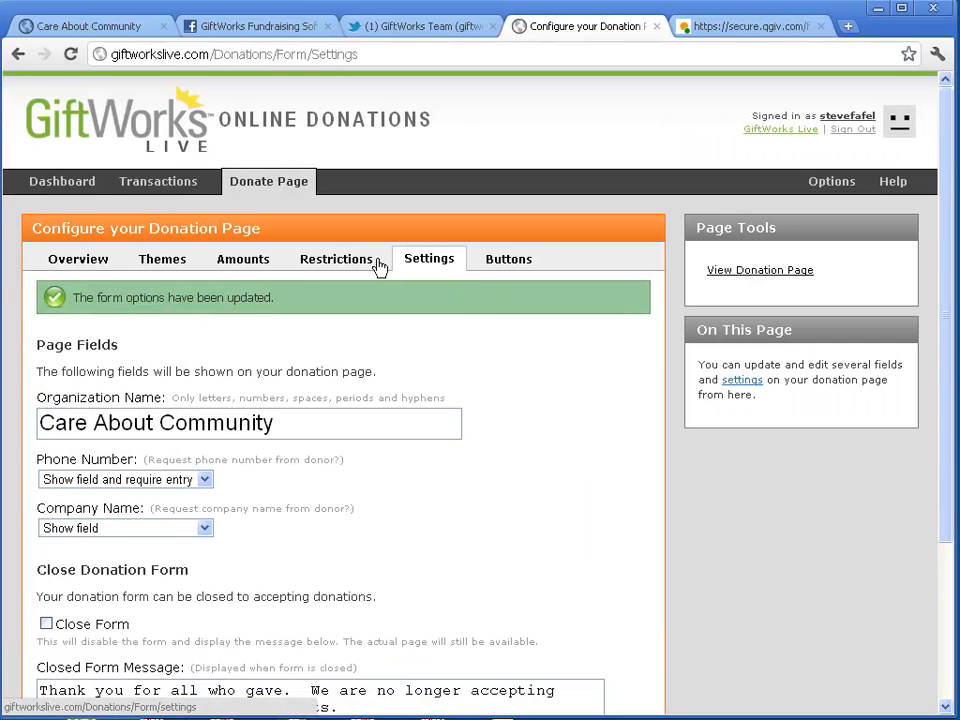
On the Buttons tab, select the whole email donation link under the Donate Now code
{"action": "left_click", "coordinate": [514, 266]}
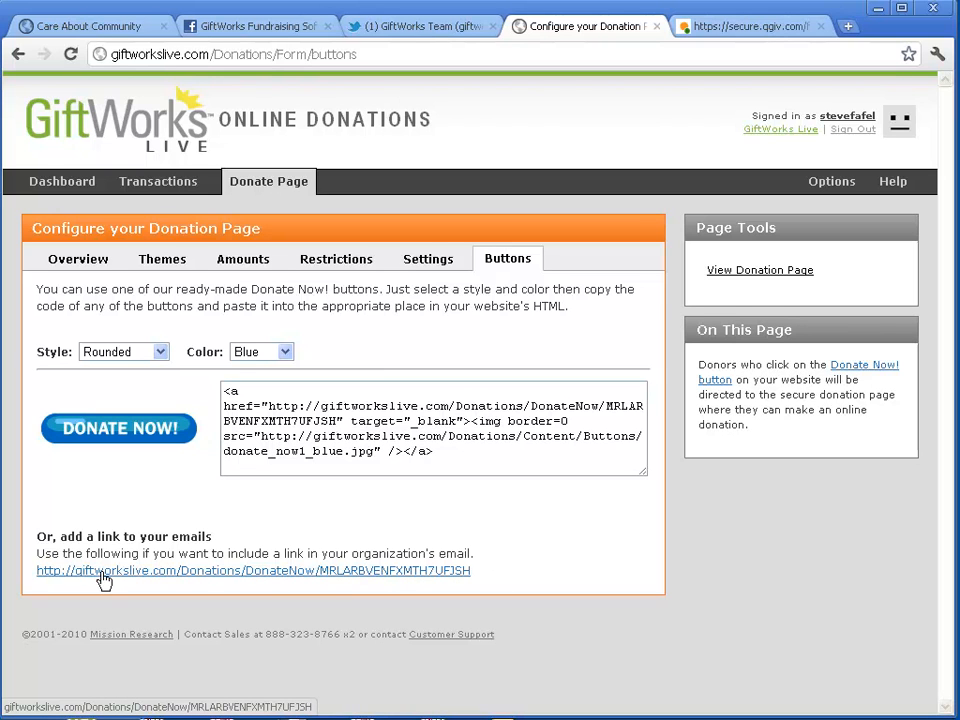
{"action": "mouse_move", "coordinate": [474, 570]}
{"action": "left_mouse_down"}
{"action": "mouse_move", "coordinate": [47, 574]}
{"action": "mouse_move", "coordinate": [435, 568]}
{"action": "mouse_move", "coordinate": [482, 576]}
{"action": "left_mouse_up"}
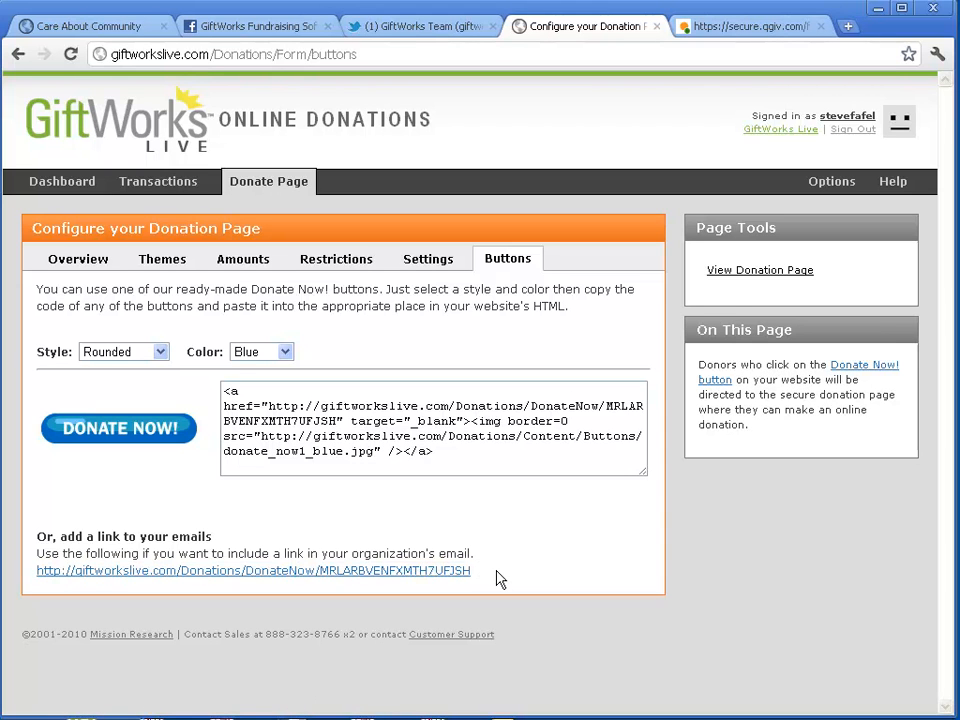
{"action": "left_click_drag", "start_coordinate": [484, 580], "coordinate": [40, 572]}
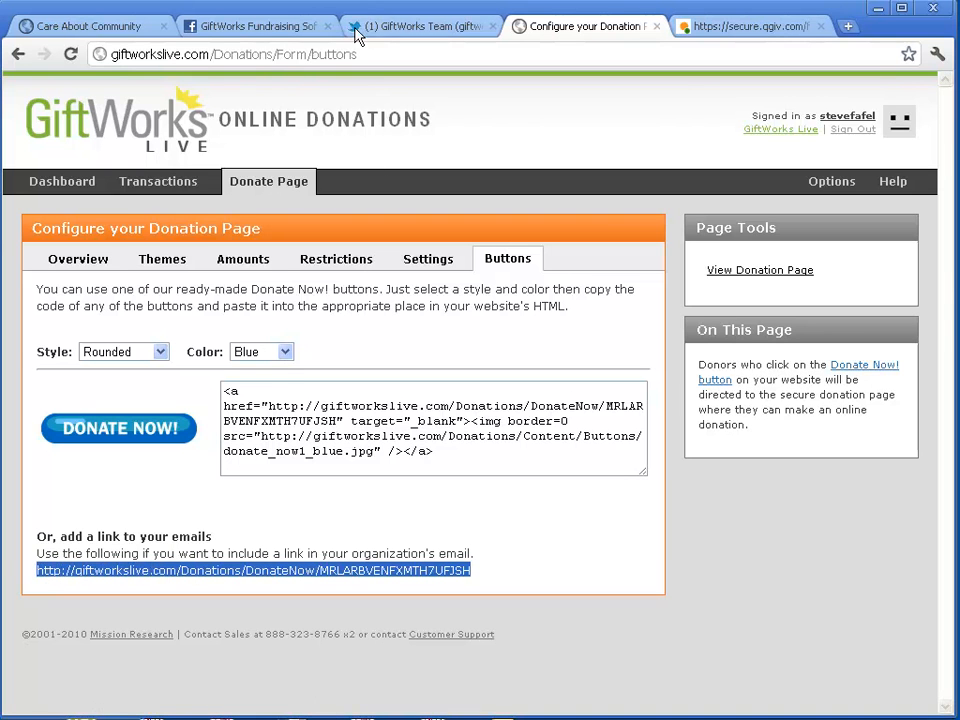
Look over the GiftWorks Team Twitter profile, then start a status post on GiftWorks' Facebook page
{"action": "left_click", "coordinate": [407, 30]}
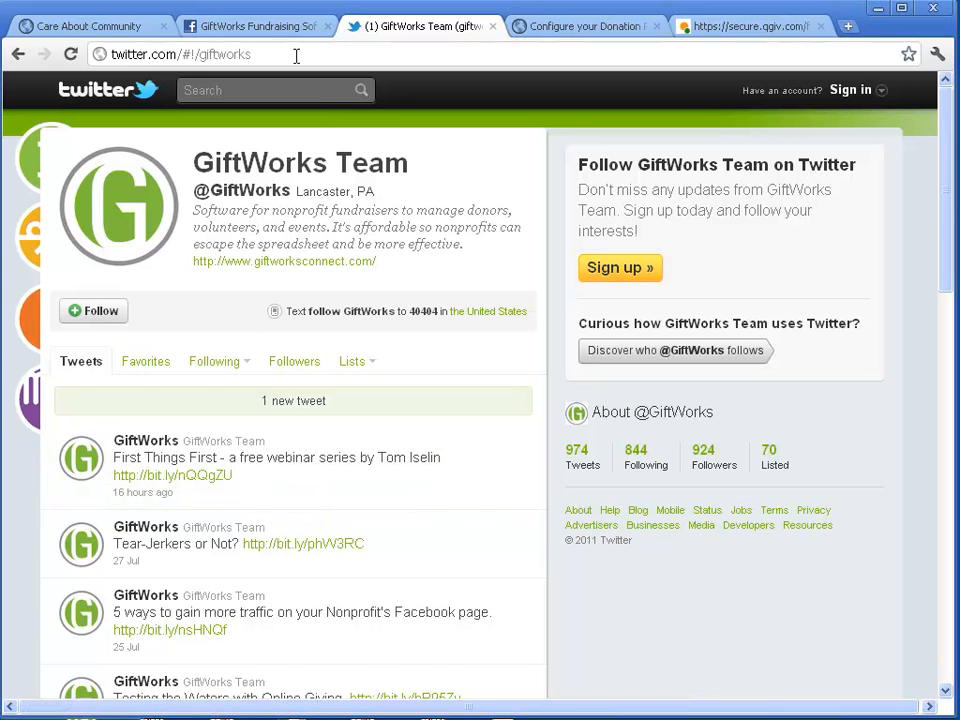
{"action": "left_click", "coordinate": [259, 26]}
{"action": "left_click", "coordinate": [301, 324]}
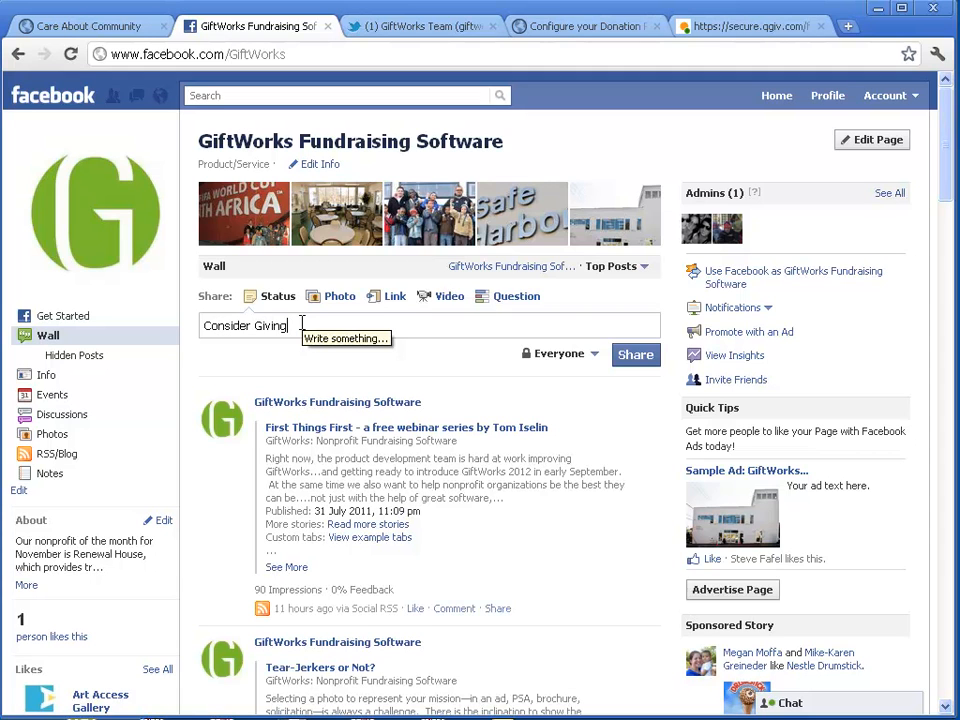
Switch the Facebook post to a link share with an empty URL field, then view the Care About Community site
{"action": "left_click", "coordinate": [381, 300]}
{"action": "left_click", "coordinate": [344, 333]}
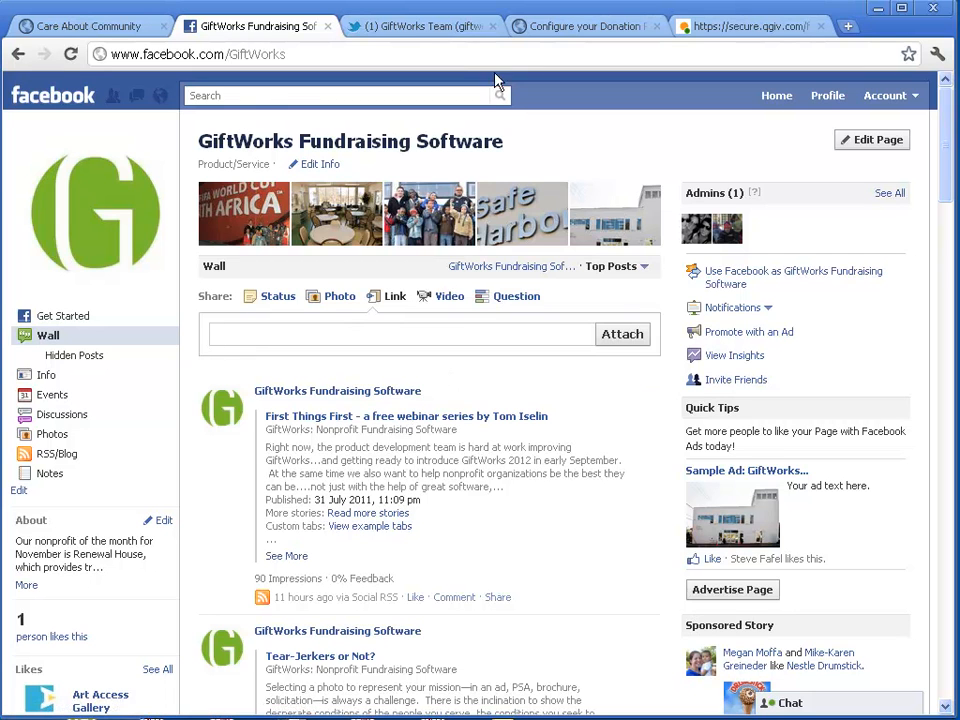
{"action": "left_click", "coordinate": [92, 26]}
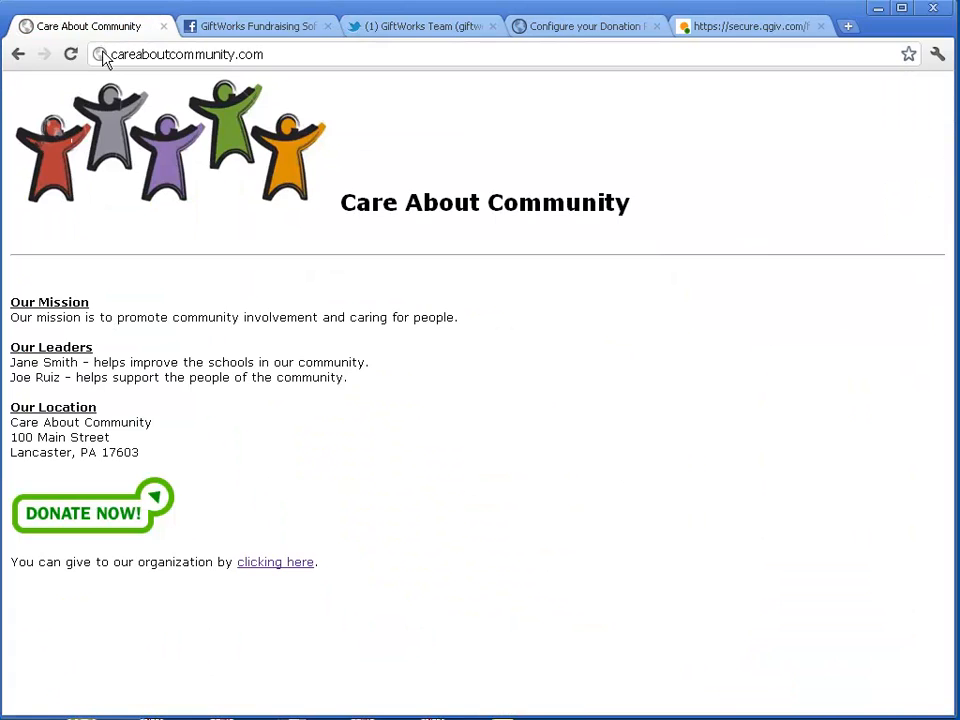
Demonstrate selecting the Donate Now button's HTML code, including selecting back from its end
{"action": "left_click", "coordinate": [593, 27]}
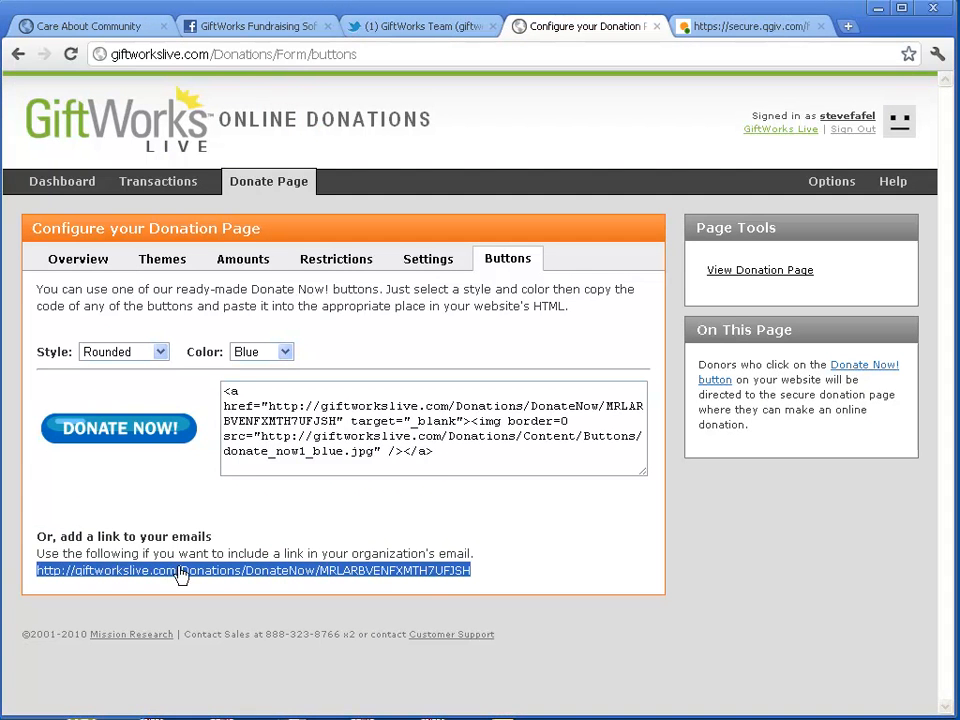
{"action": "left_click_drag", "start_coordinate": [450, 457], "coordinate": [222, 391]}
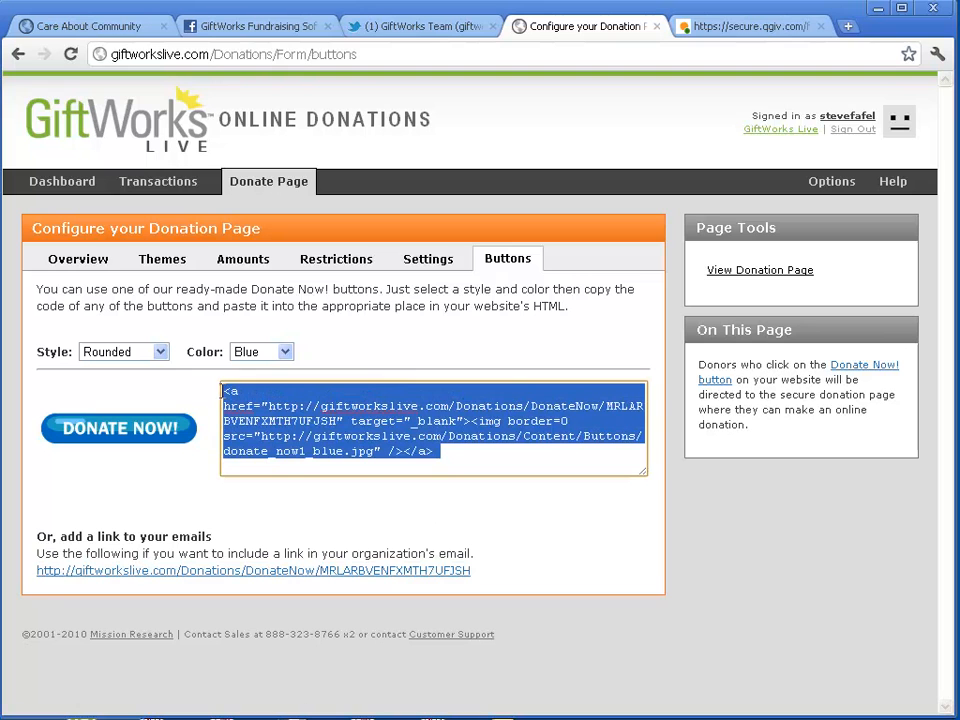
{"action": "left_click_drag", "start_coordinate": [429, 450], "coordinate": [213, 387]}
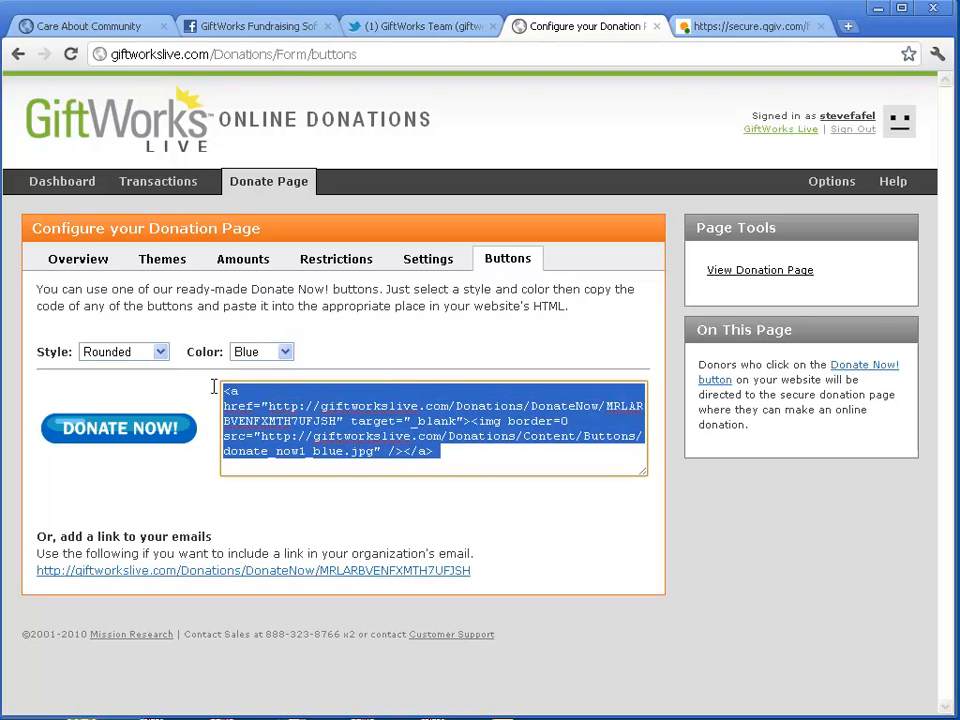
{"action": "left_click", "coordinate": [440, 452]}
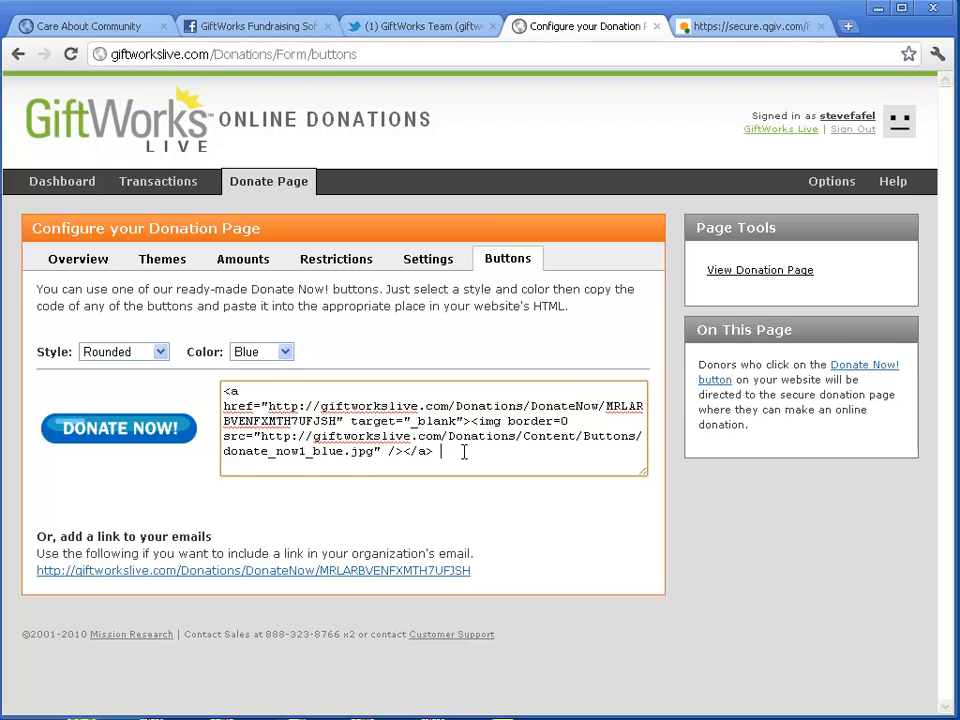
{"action": "mouse_move", "coordinate": [426, 450]}
{"action": "left_mouse_down"}
{"action": "mouse_move", "coordinate": [208, 386]}
{"action": "mouse_move", "coordinate": [424, 455]}
{"action": "left_mouse_up"}
{"action": "left_click_drag", "start_coordinate": [436, 451], "coordinate": [229, 386]}
{"action": "left_click", "coordinate": [461, 452]}
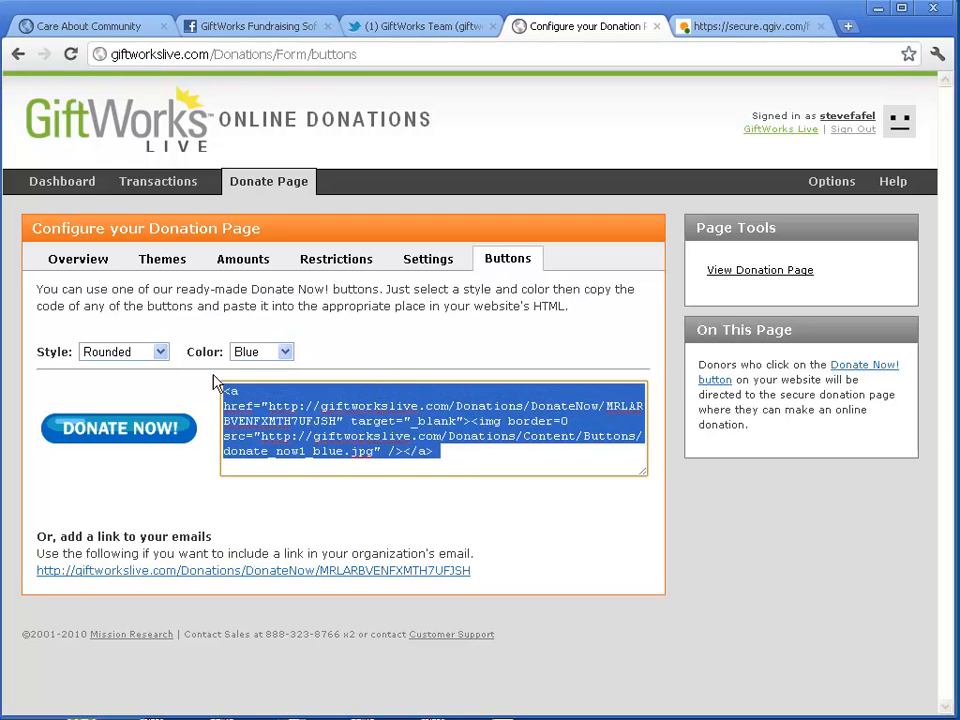
Set the Donate Now button to Fashionable style in Red and select its updated HTML
{"action": "left_click", "coordinate": [161, 352]}
{"action": "left_click", "coordinate": [132, 385]}
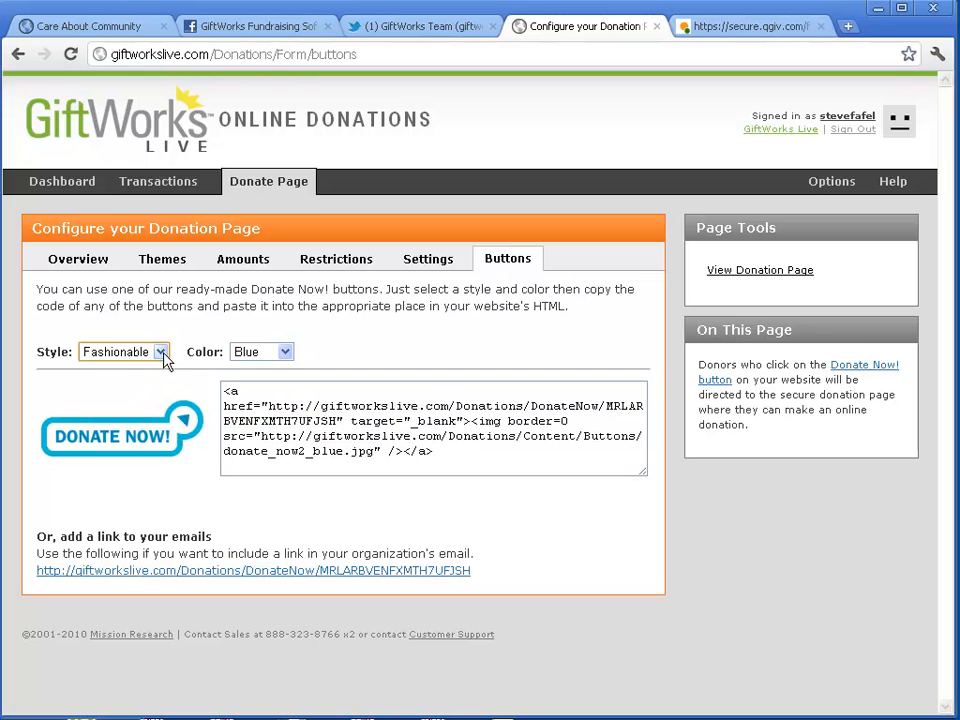
{"action": "left_click", "coordinate": [286, 352]}
{"action": "left_click", "coordinate": [258, 398]}
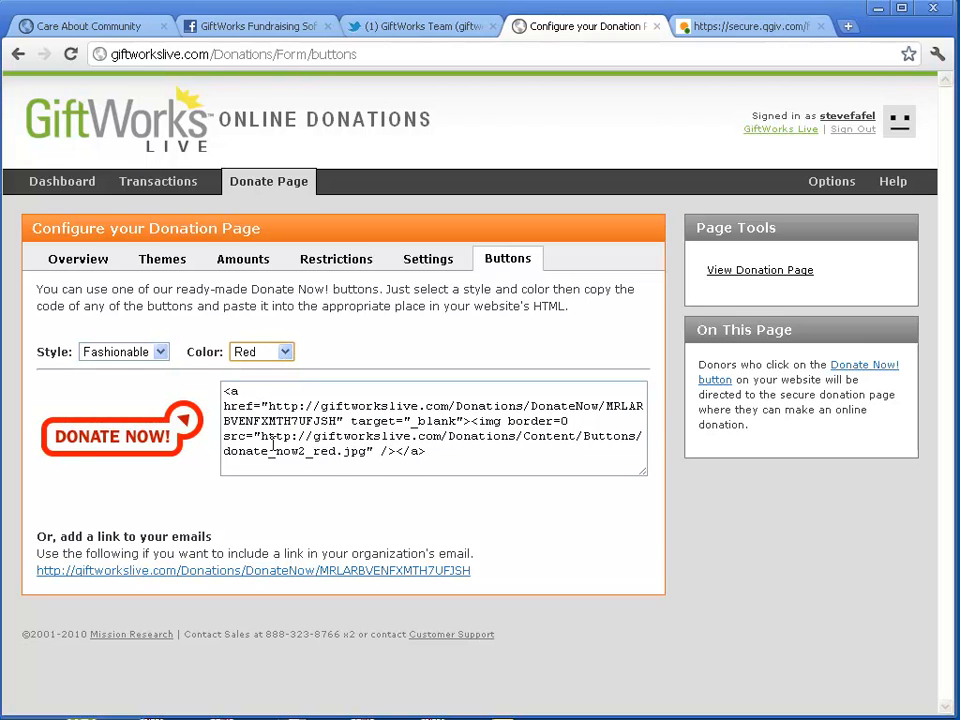
{"action": "left_click_drag", "start_coordinate": [437, 461], "coordinate": [223, 384]}
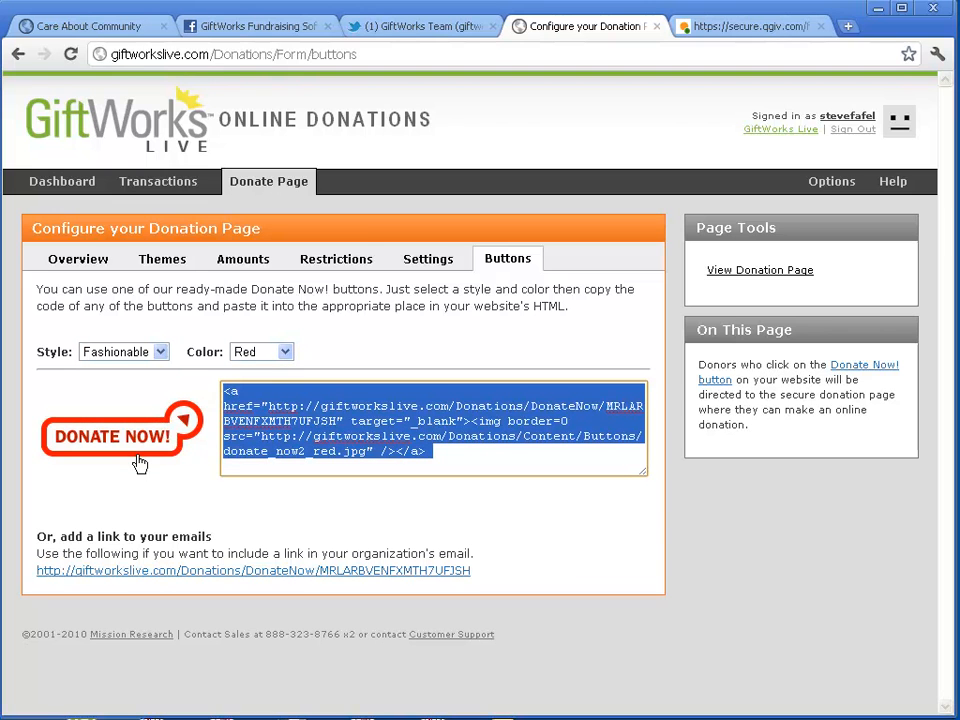
View the Care About Community page source and select the Donate Now button code on line 35
{"action": "left_click", "coordinate": [88, 27]}
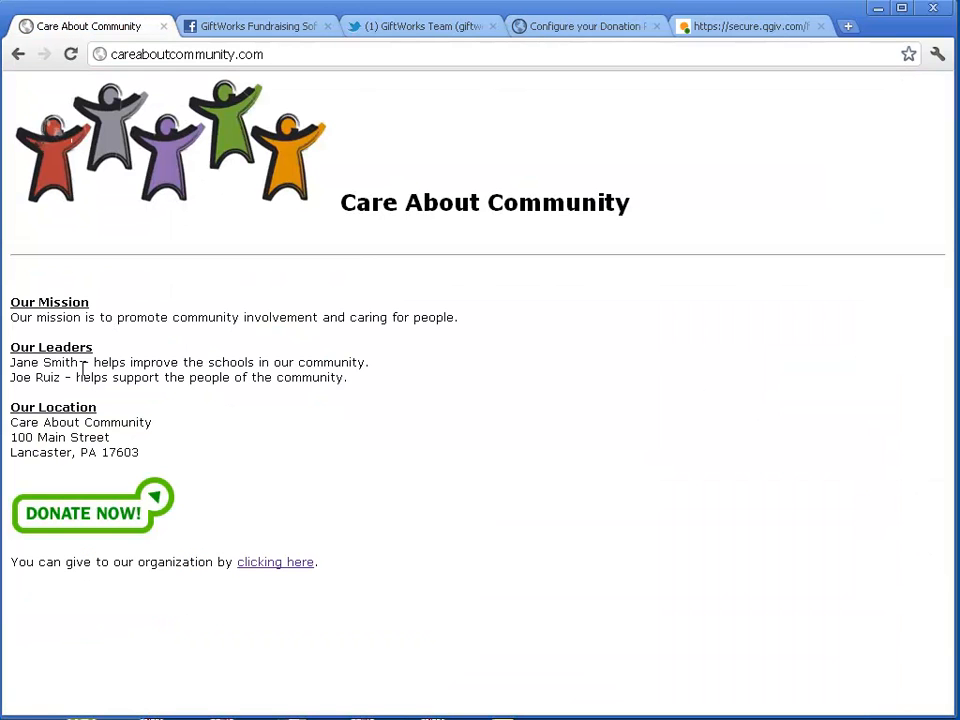
{"action": "right_click", "coordinate": [397, 446]}
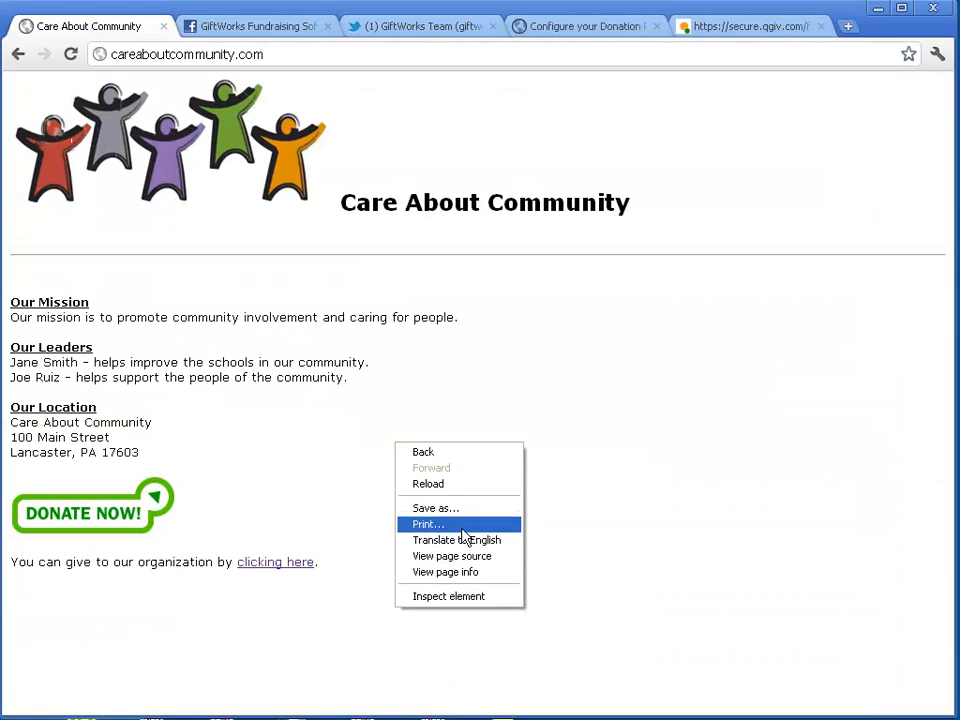
{"action": "left_click", "coordinate": [474, 557]}
{"action": "left_click_drag", "start_coordinate": [944, 276], "coordinate": [938, 435]}
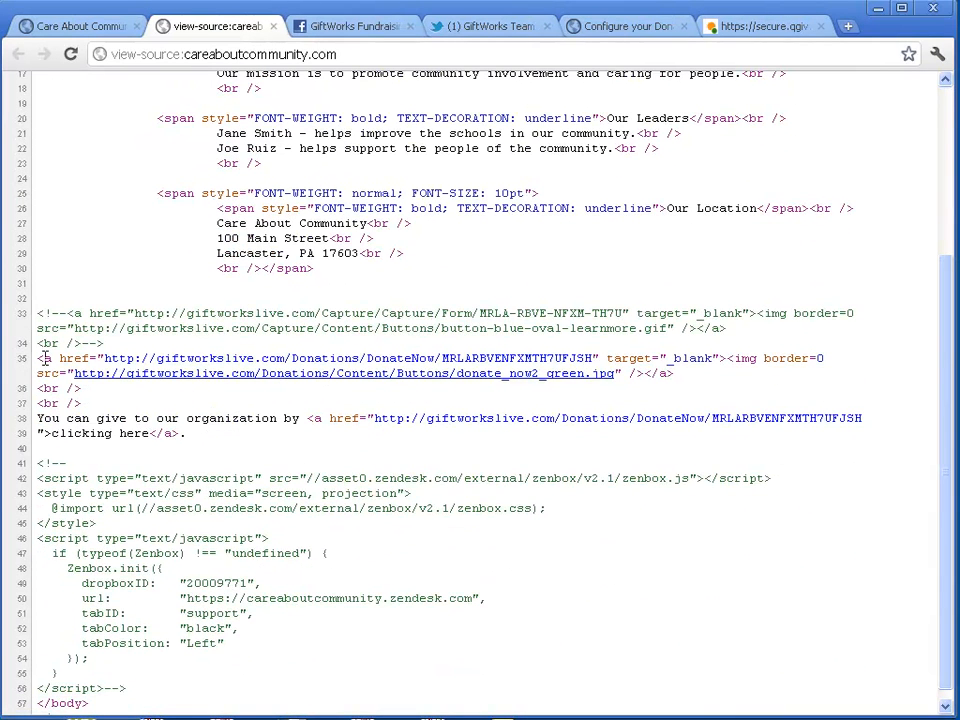
{"action": "left_click_drag", "start_coordinate": [42, 358], "coordinate": [680, 373]}
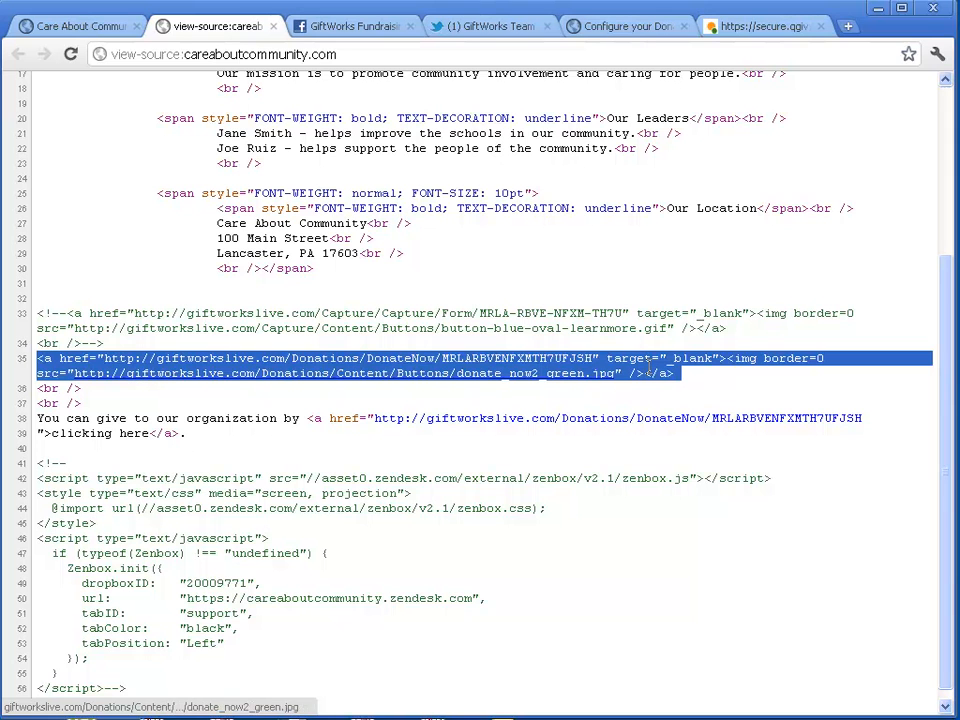
{"action": "left_click", "coordinate": [75, 26]}
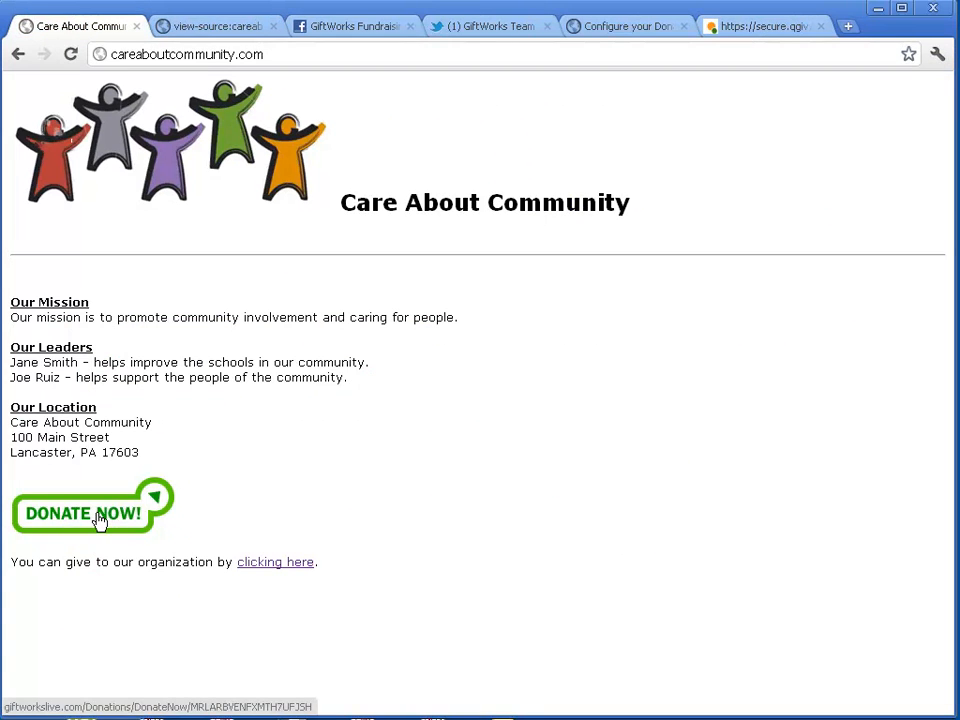
Test the site's DONATE NOW button and check GiftWorks Live's Themes, currently Demo Video Donate Page
{"action": "left_click", "coordinate": [106, 520]}
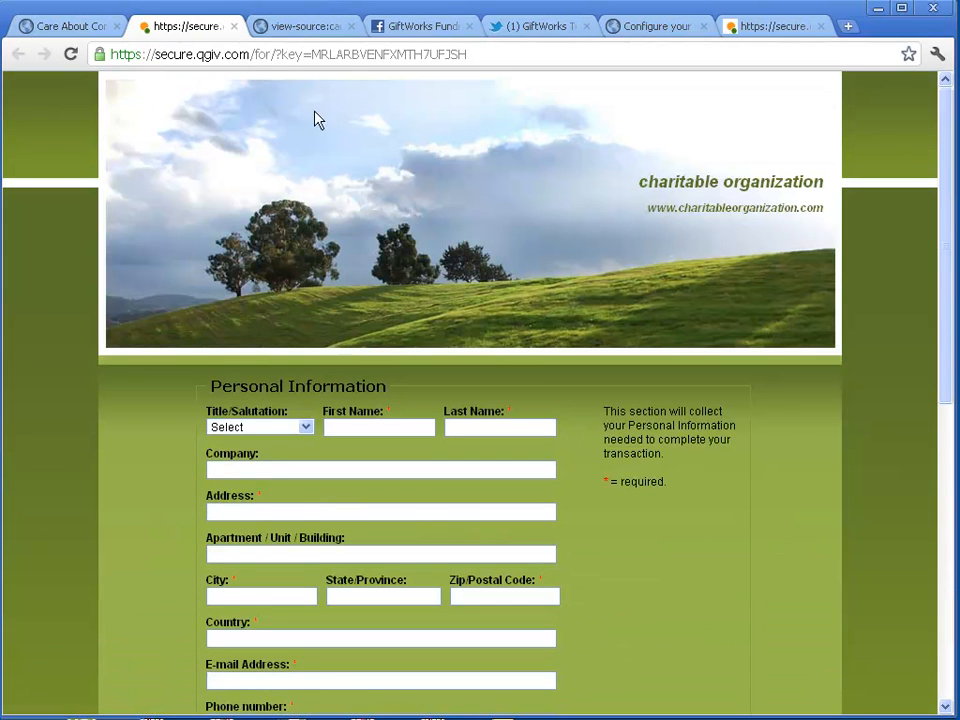
{"action": "left_click", "coordinate": [659, 28]}
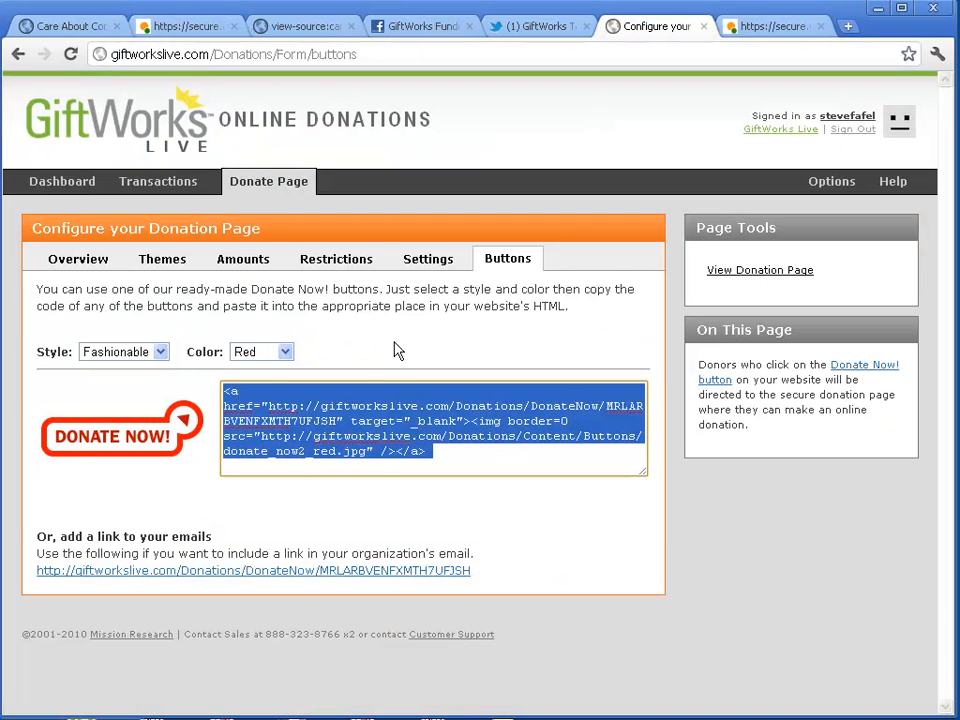
{"action": "left_click", "coordinate": [158, 265]}
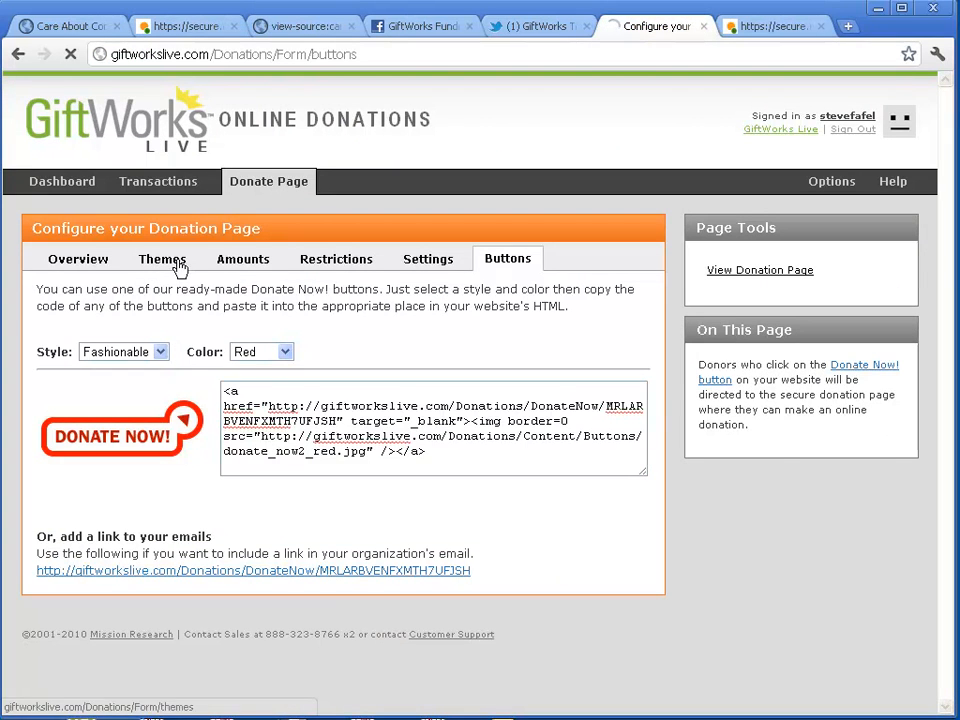
{"action": "scroll", "coordinate": [274, 379], "scroll_direction": "down", "scroll_amount": 2}
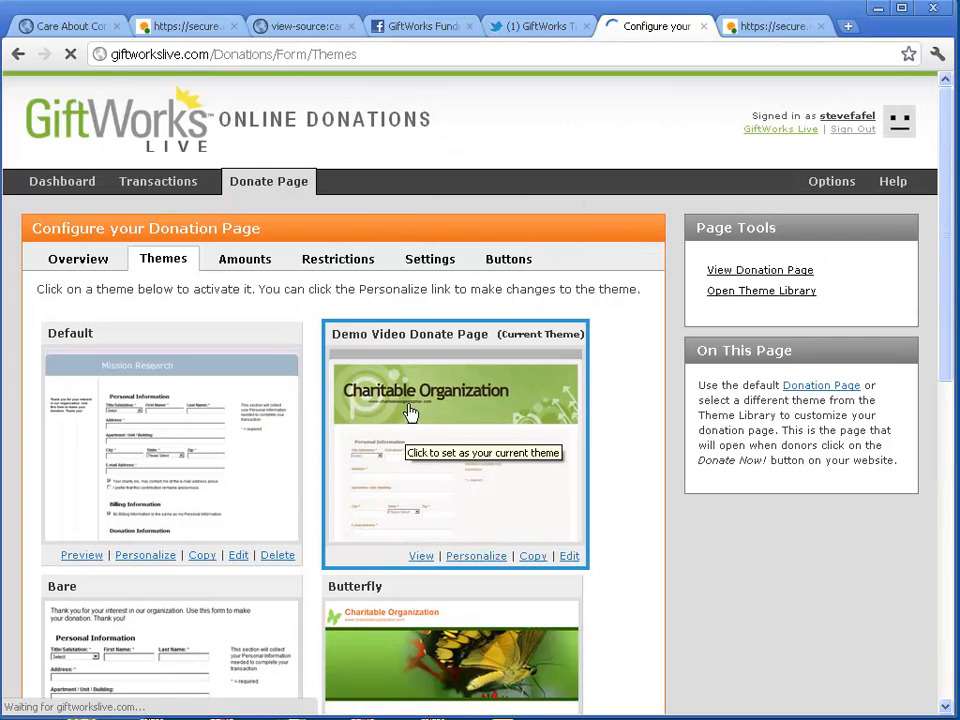
{"action": "left_click", "coordinate": [80, 22]}
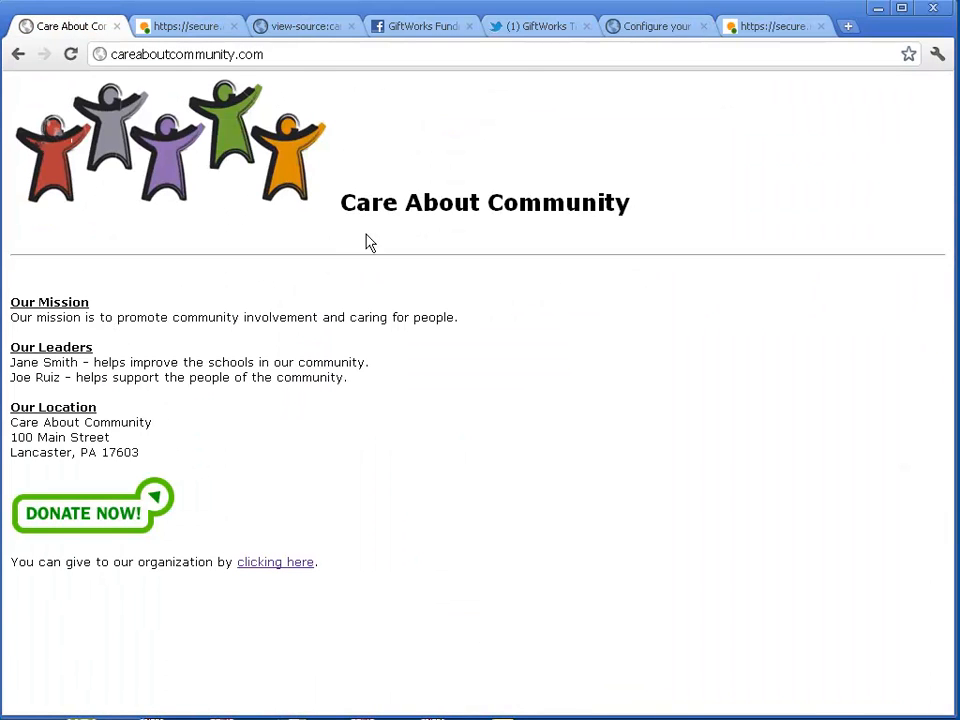
Open the Qgiv form via DONATE NOW and briefly preview the Demo Video Donate Page theme
{"action": "left_click", "coordinate": [69, 522]}
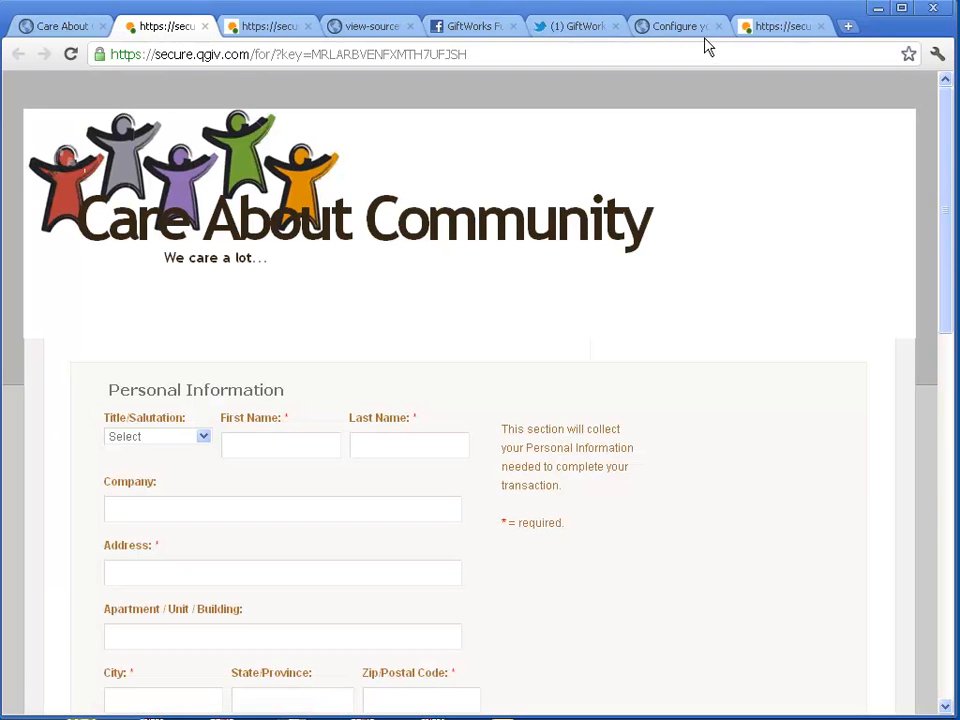
{"action": "left_click", "coordinate": [675, 26]}
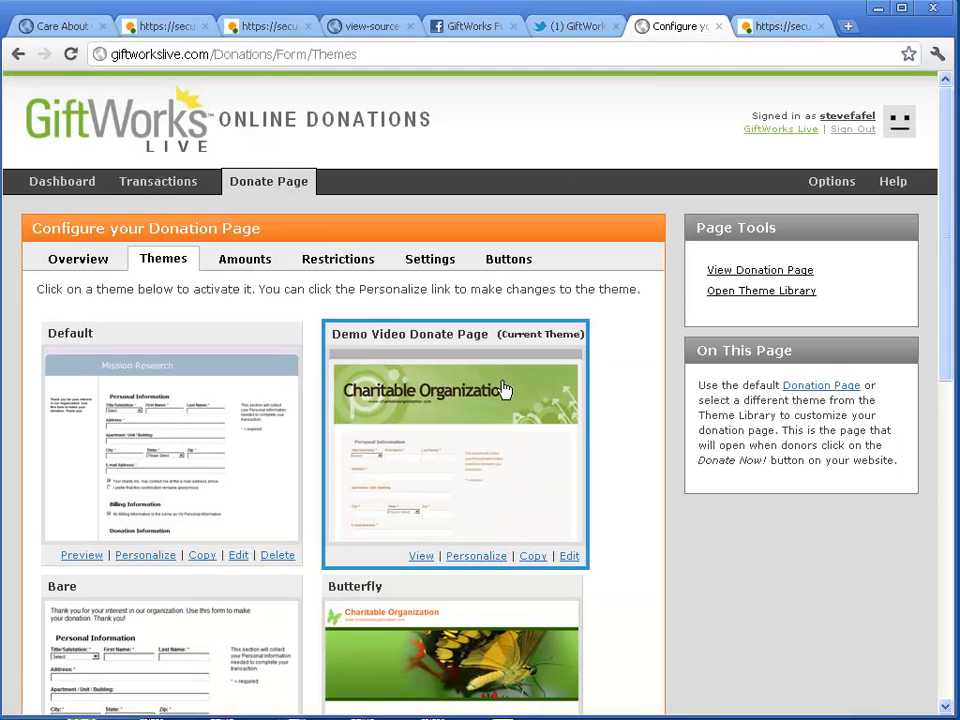
{"action": "left_click", "coordinate": [421, 556]}
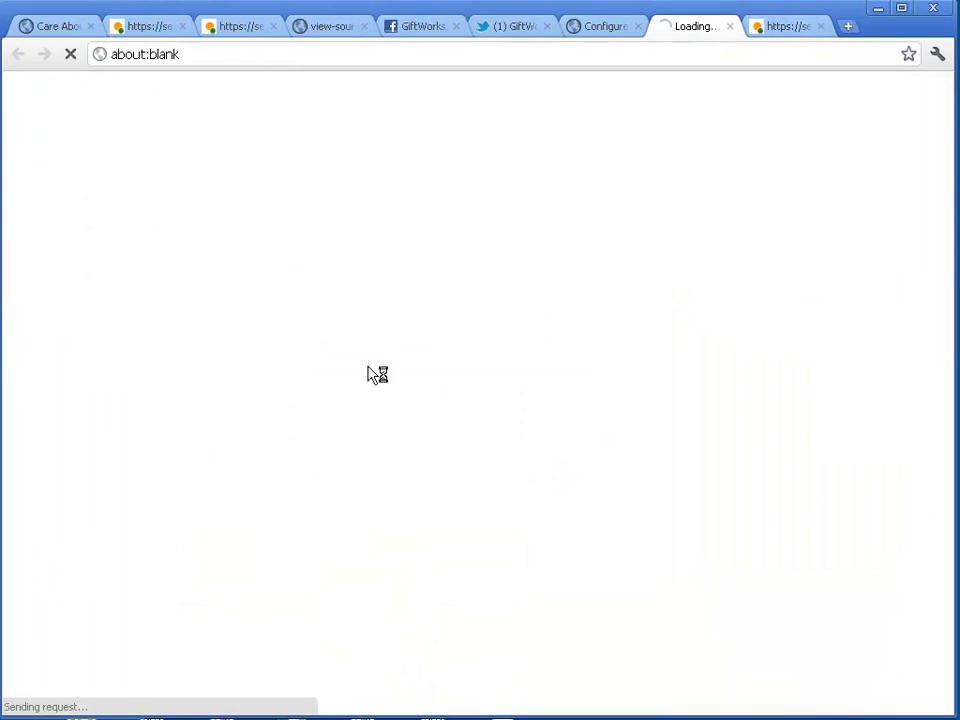
{"action": "left_click", "coordinate": [729, 26]}
{"action": "left_click", "coordinate": [60, 27]}
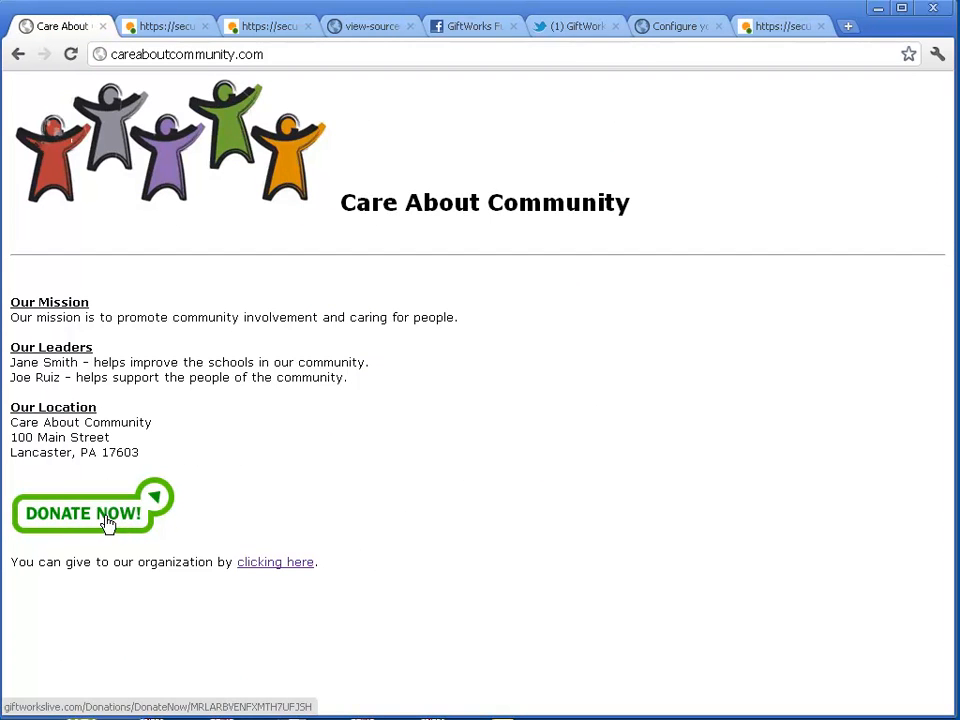
Reopen the Rounded Blue Donate Now button settings and select its full embed code and the email donation link
{"action": "left_click", "coordinate": [675, 30]}
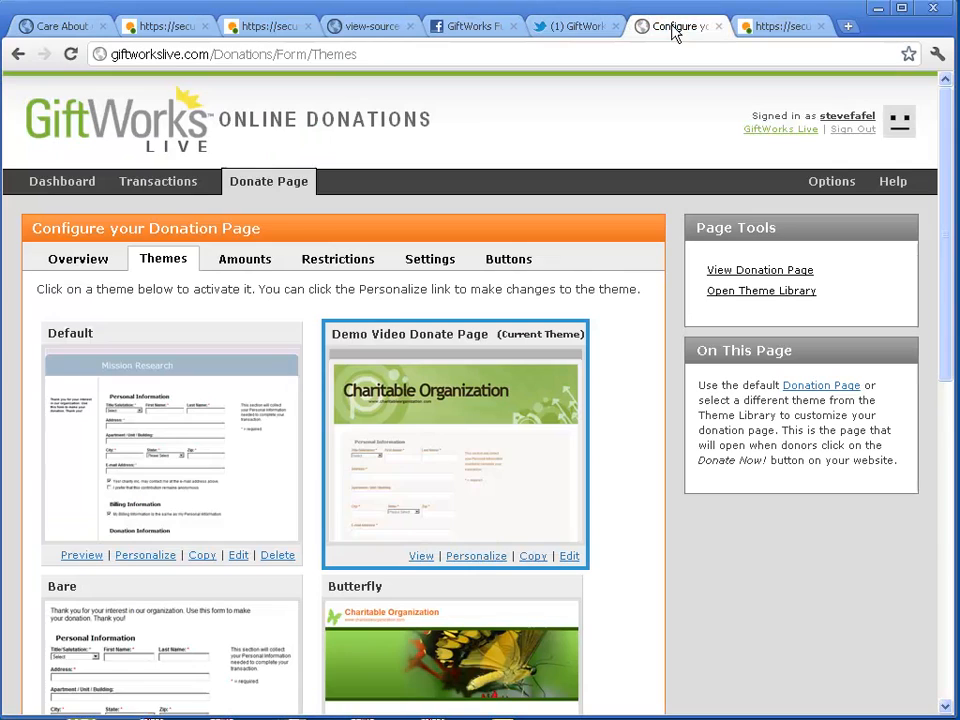
{"action": "left_click", "coordinate": [508, 262]}
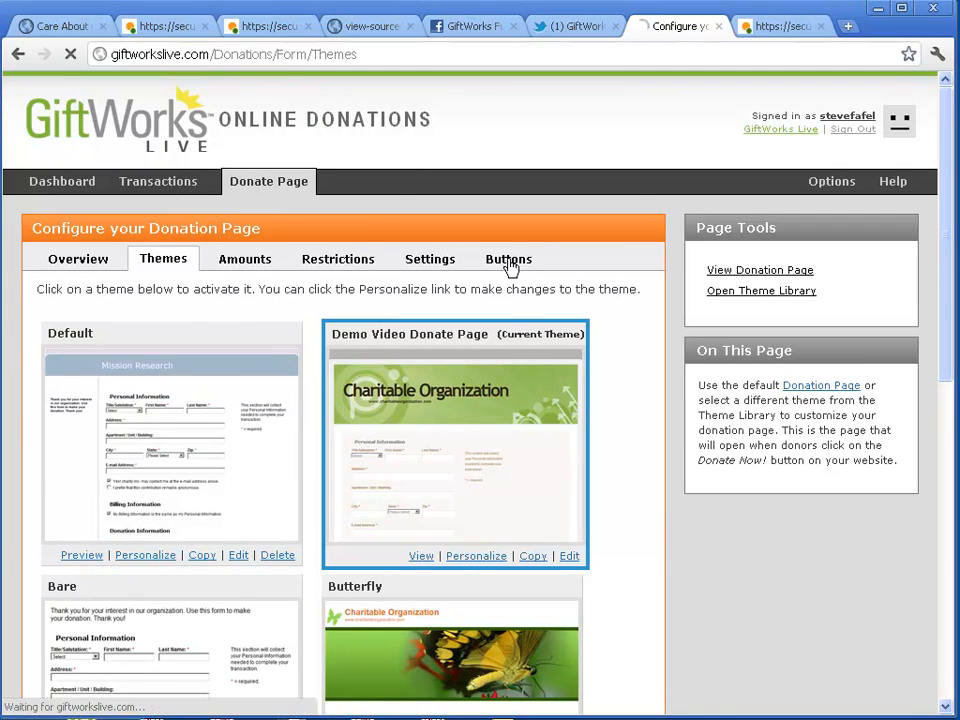
{"action": "left_click_drag", "start_coordinate": [436, 452], "coordinate": [220, 392]}
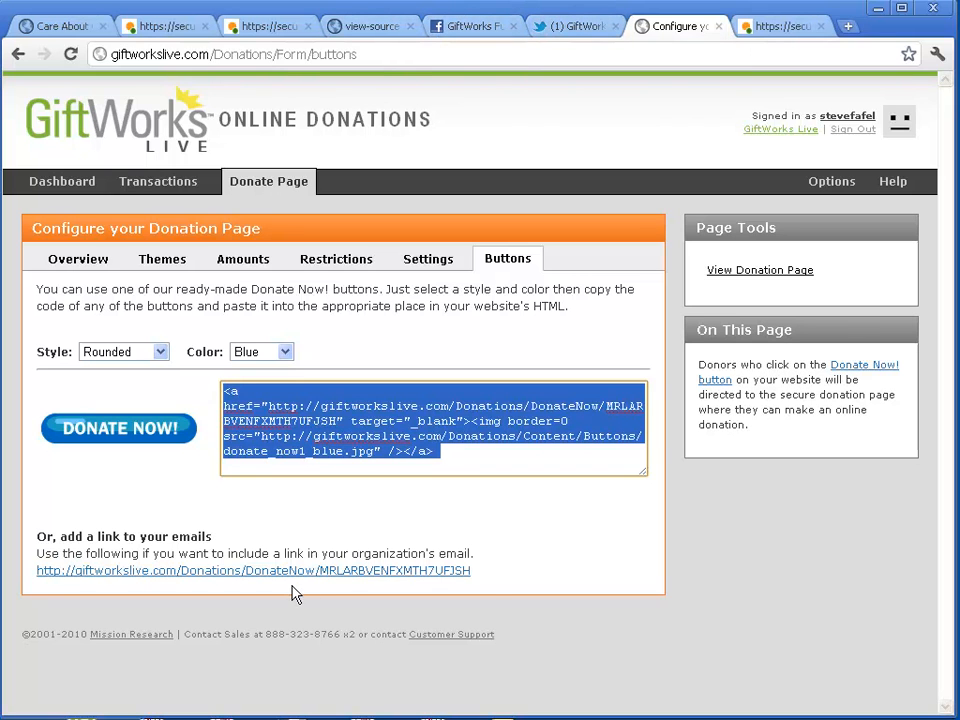
{"action": "left_click_drag", "start_coordinate": [372, 572], "coordinate": [474, 570]}
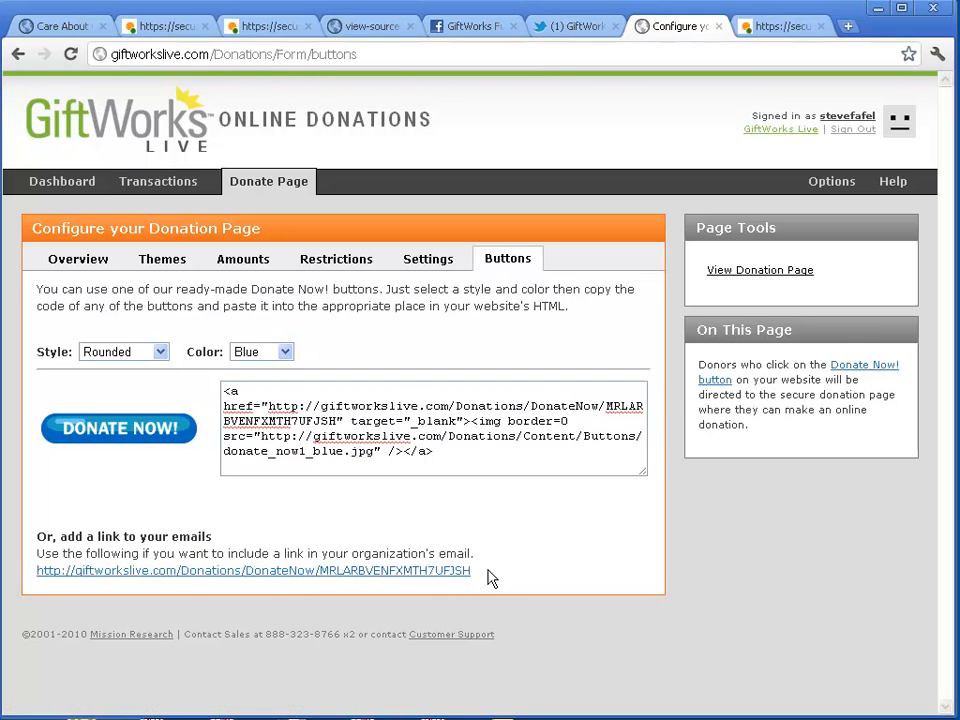